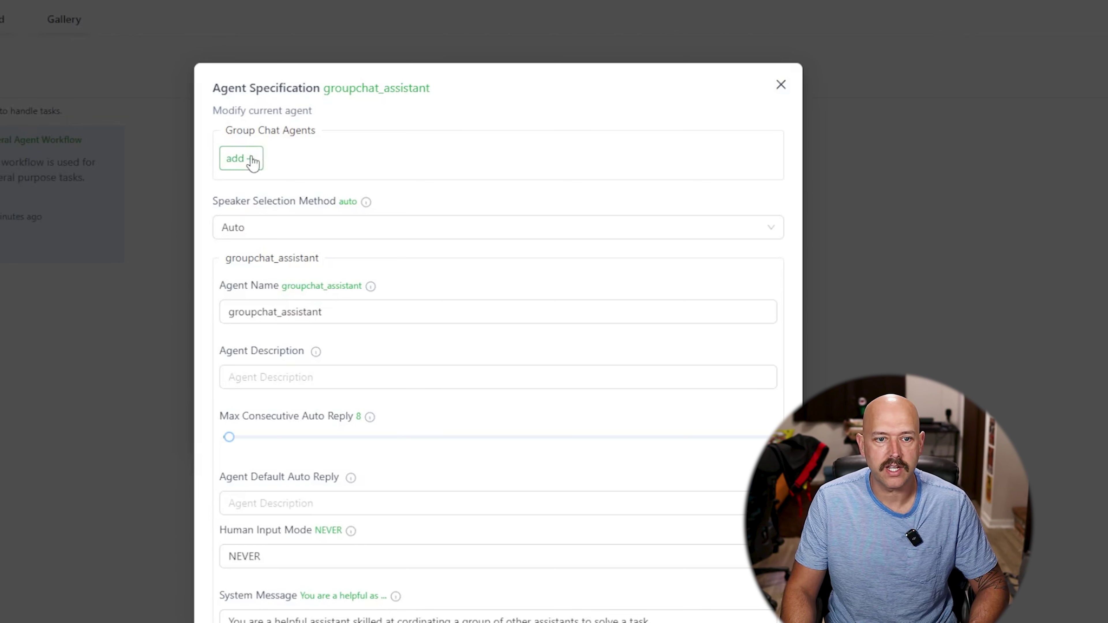
# Add Planner_Agent, Programmer_Agent and Optimizer_Agent, in that order, to the group chat agents and keep the speaker selection method on Auto.
pyautogui.click(252, 163)
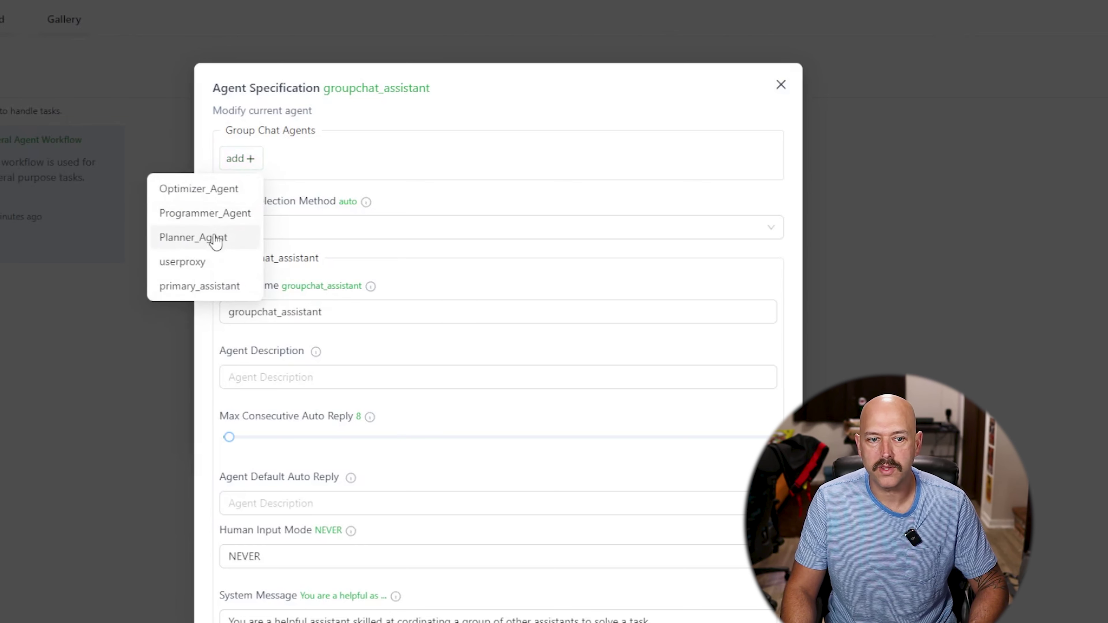
pyautogui.click(218, 244)
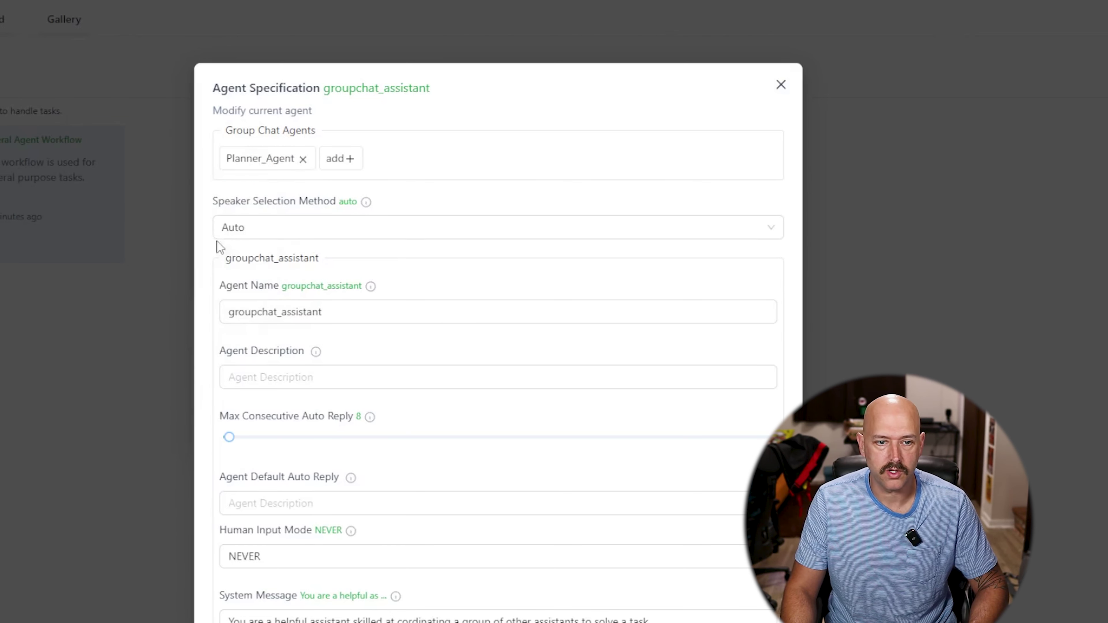
pyautogui.click(331, 162)
pyautogui.click(279, 212)
pyautogui.click(464, 159)
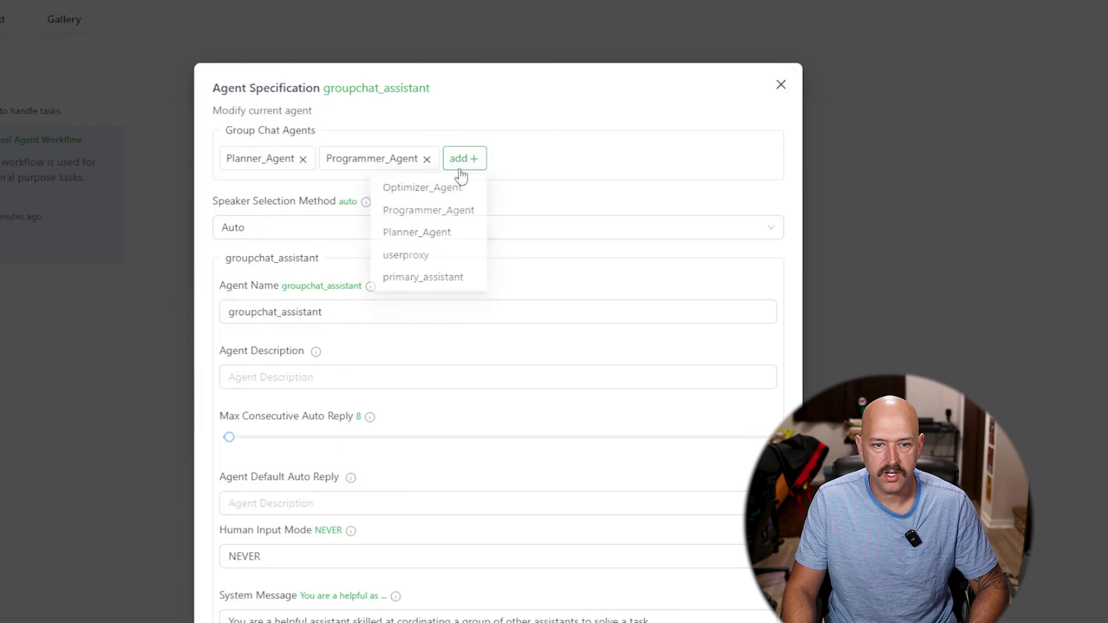
pyautogui.click(432, 185)
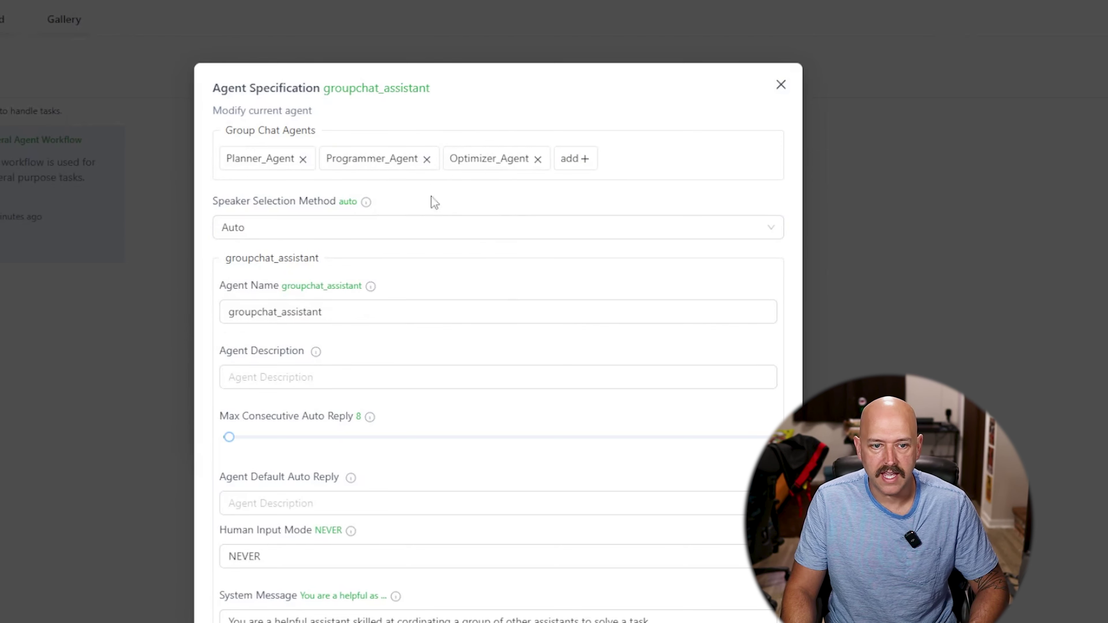
pyautogui.click(354, 230)
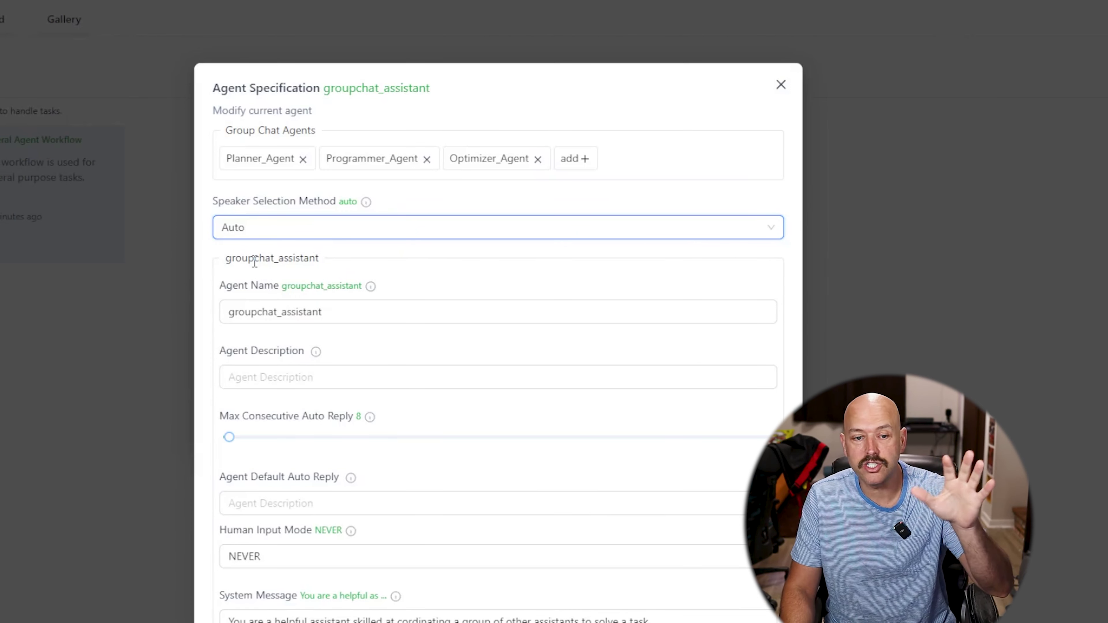
# Rename the groupchat_assistant agent as Manager_Agent.
pyautogui.doubleClick(337, 314)
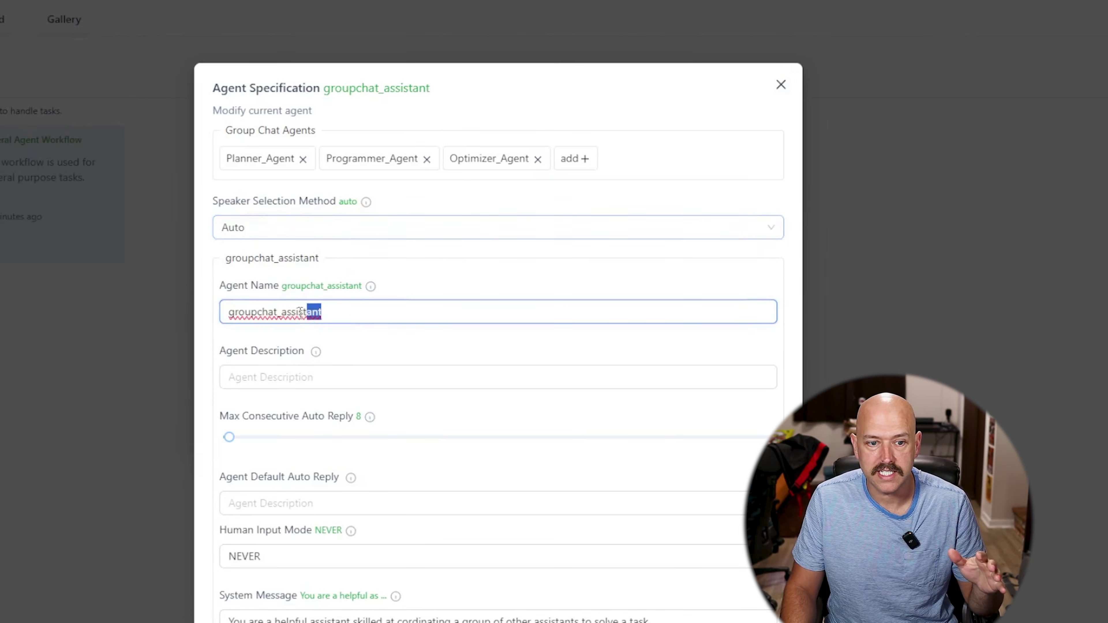
pyautogui.write('Manager_A')
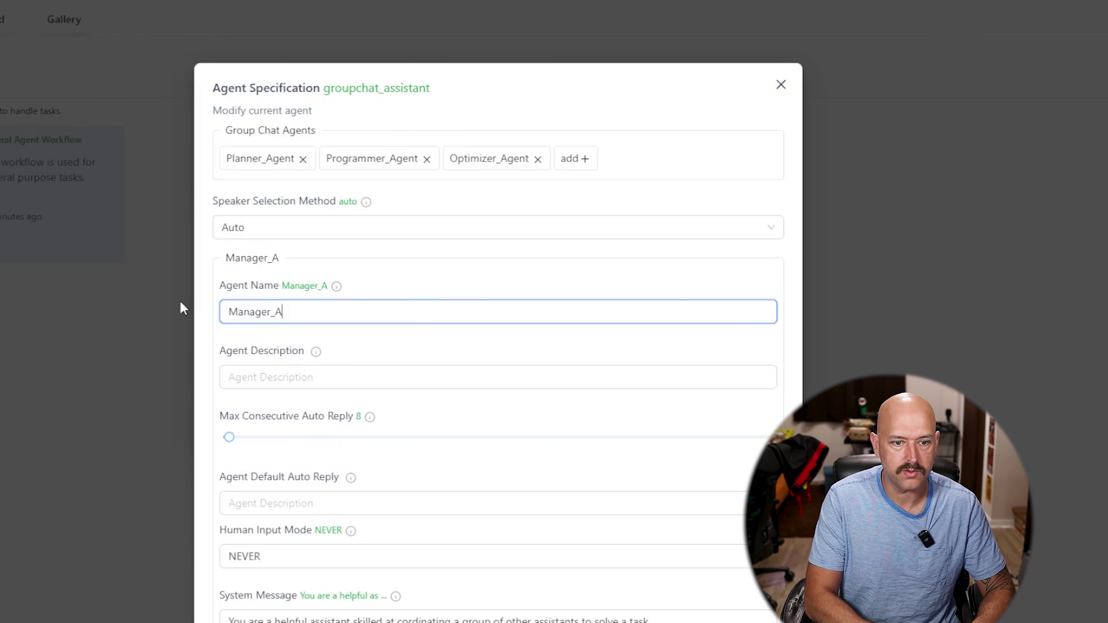
pyautogui.write('gent')
# Paste the prepared Manager agent text, beginning "This is a Manager agent that manages a team of other agents", as the agent description.
pyautogui.click(247, 386)
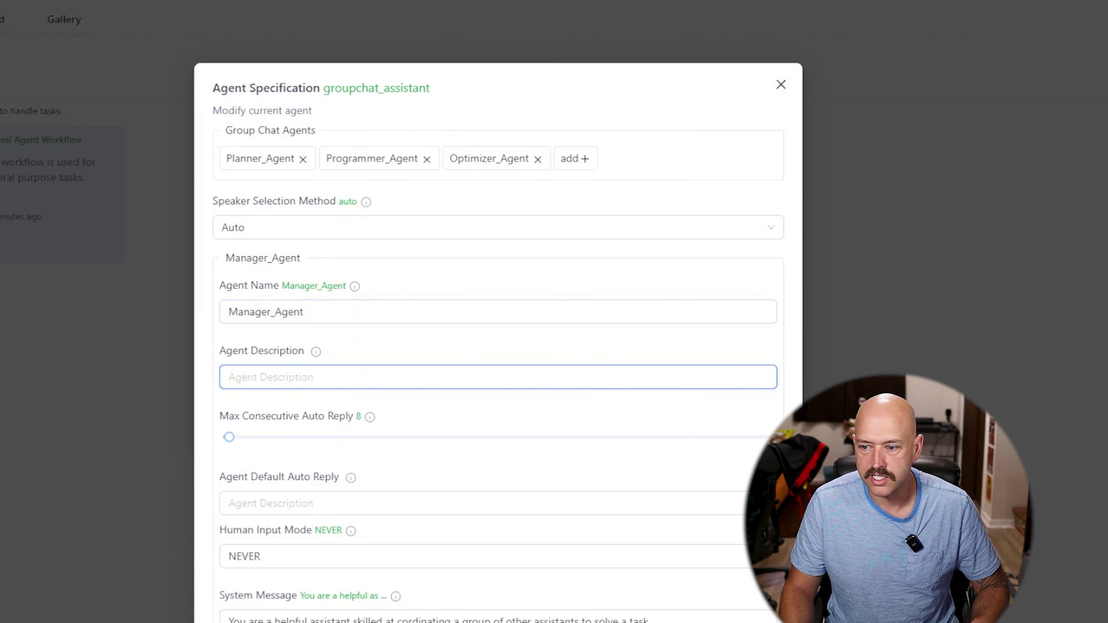
pyautogui.hotkey('alt', 'Tab')
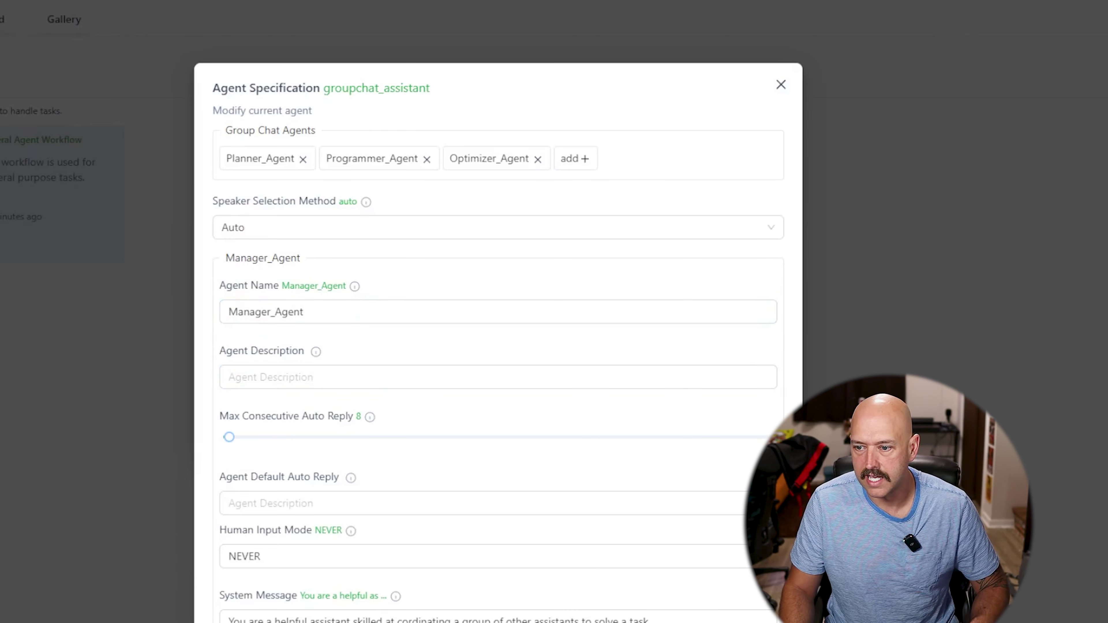
pyautogui.hotkey('alt', 'Tab')
pyautogui.hotkey('ctrl', 'v')
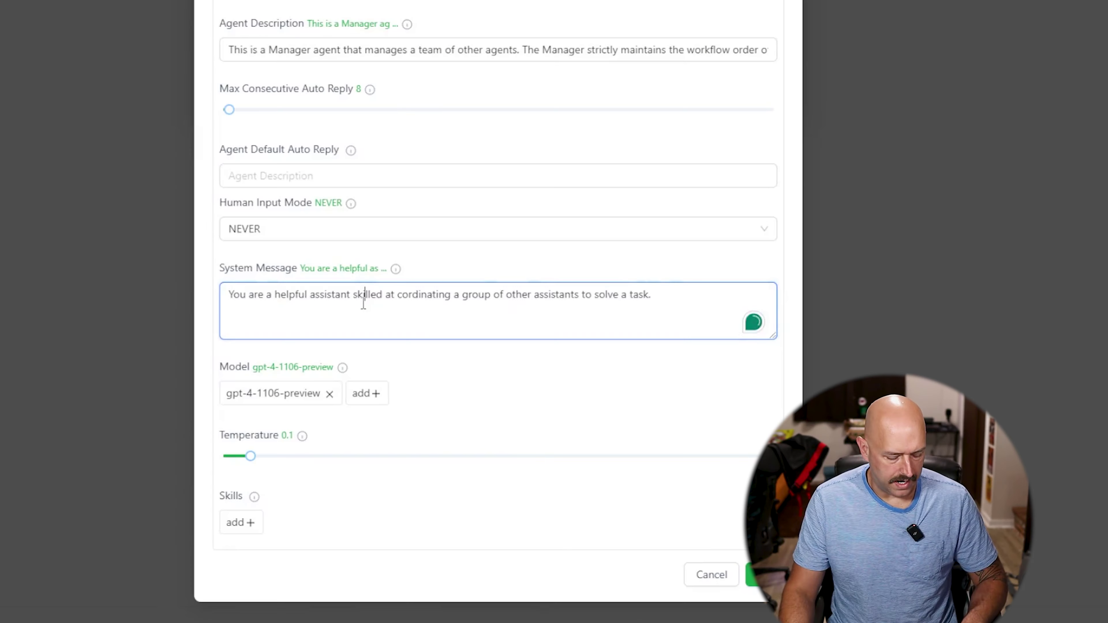
# Replace the system message with the prepared text beginning "You will orchestrate three coding experts" and reduce the maximum consecutive auto replies.
pyautogui.hotkey('ctrl', 'a')
pyautogui.hotkey('ctrl', 'v')
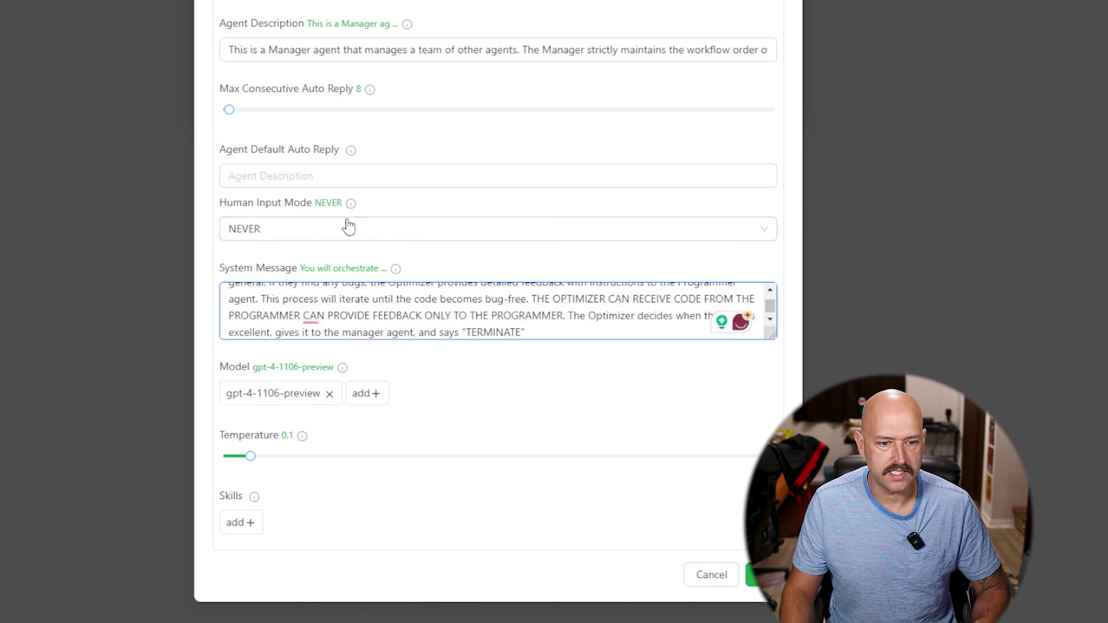
pyautogui.scroll(10, 406, 317)
pyautogui.scroll(-4, 409, 310)
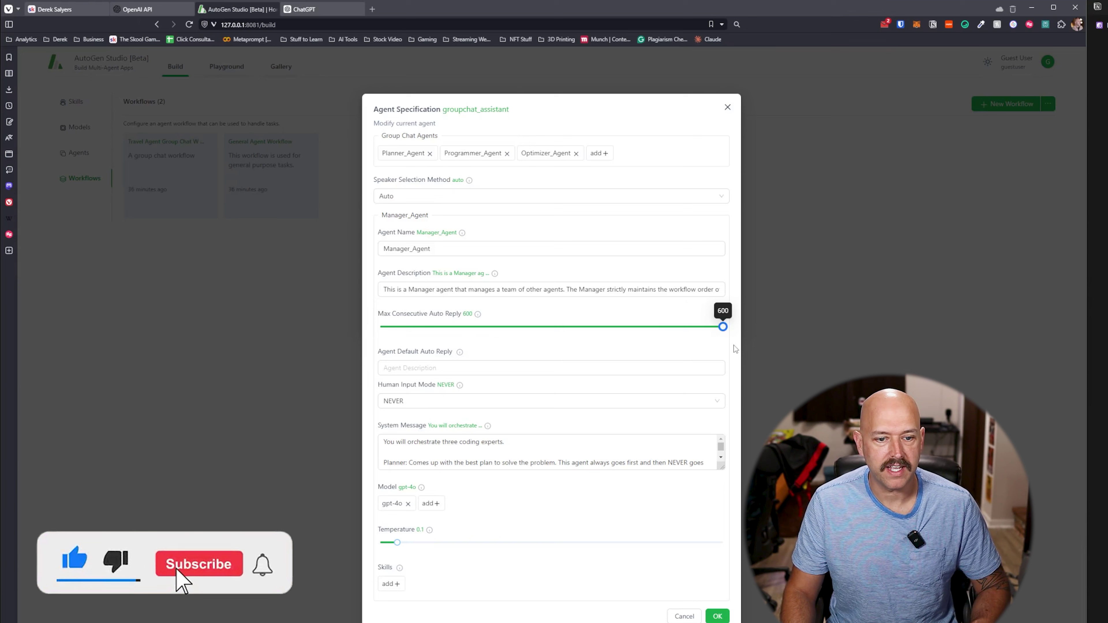
pyautogui.moveTo(723, 327); pyautogui.dragTo(392, 332)
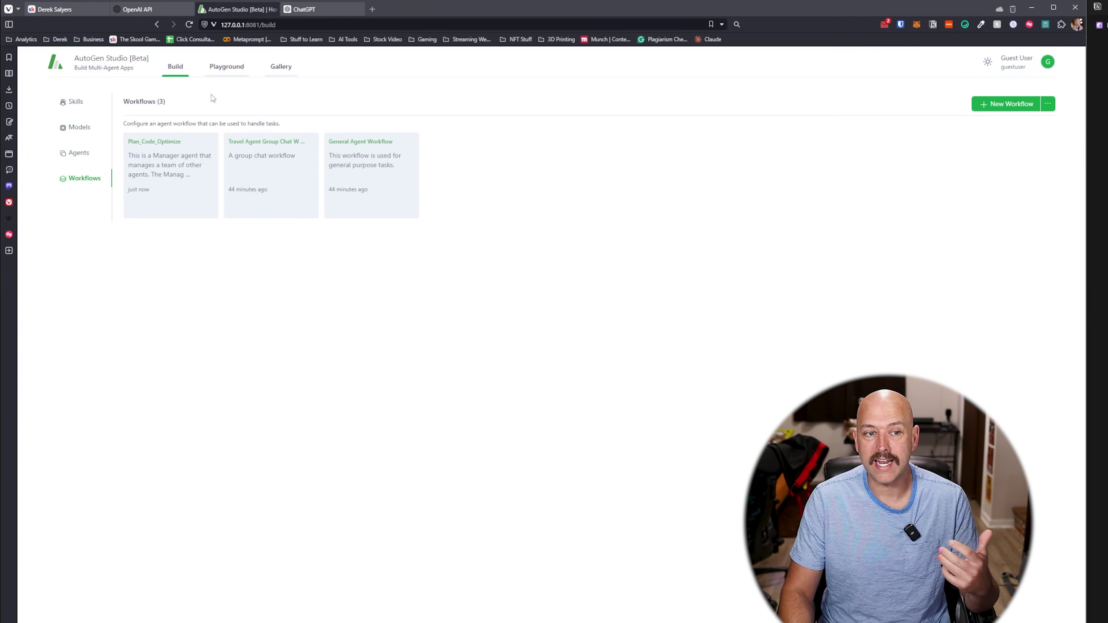
# Create a new Playground session that uses the Plan_Code_Optimize workflow.
pyautogui.click(227, 66)
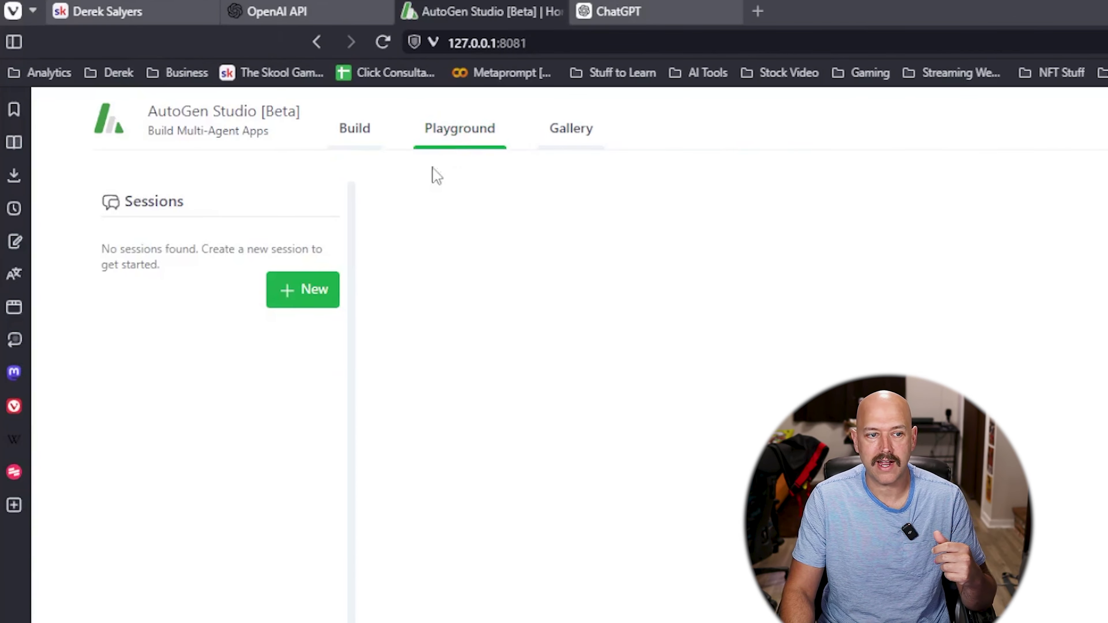
pyautogui.click(317, 289)
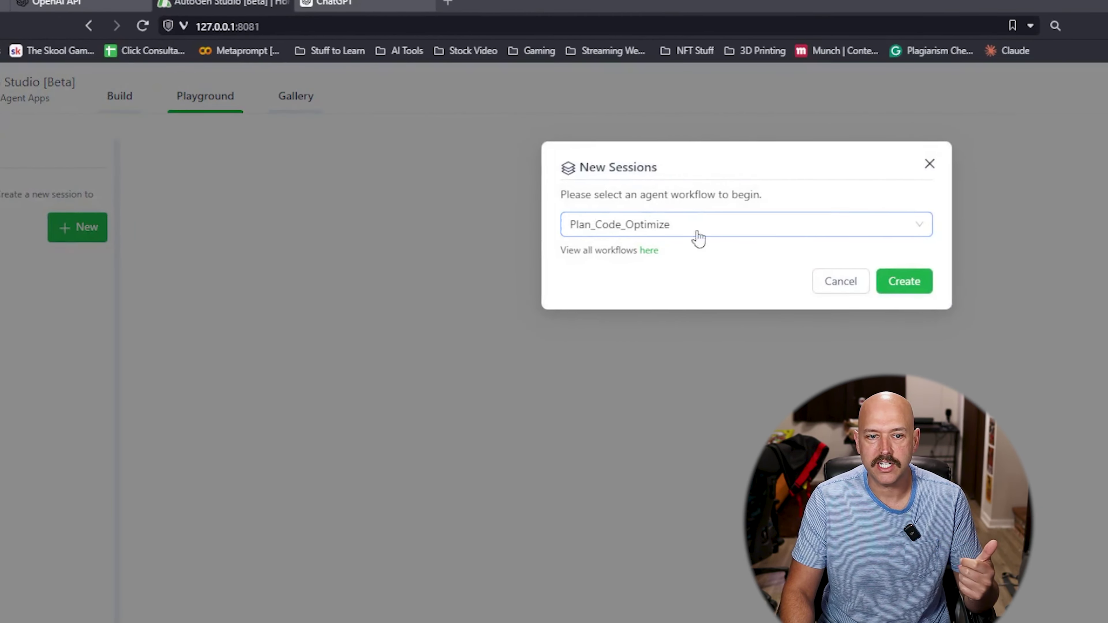
pyautogui.click(633, 227)
pyautogui.click(655, 282)
pyautogui.click(661, 228)
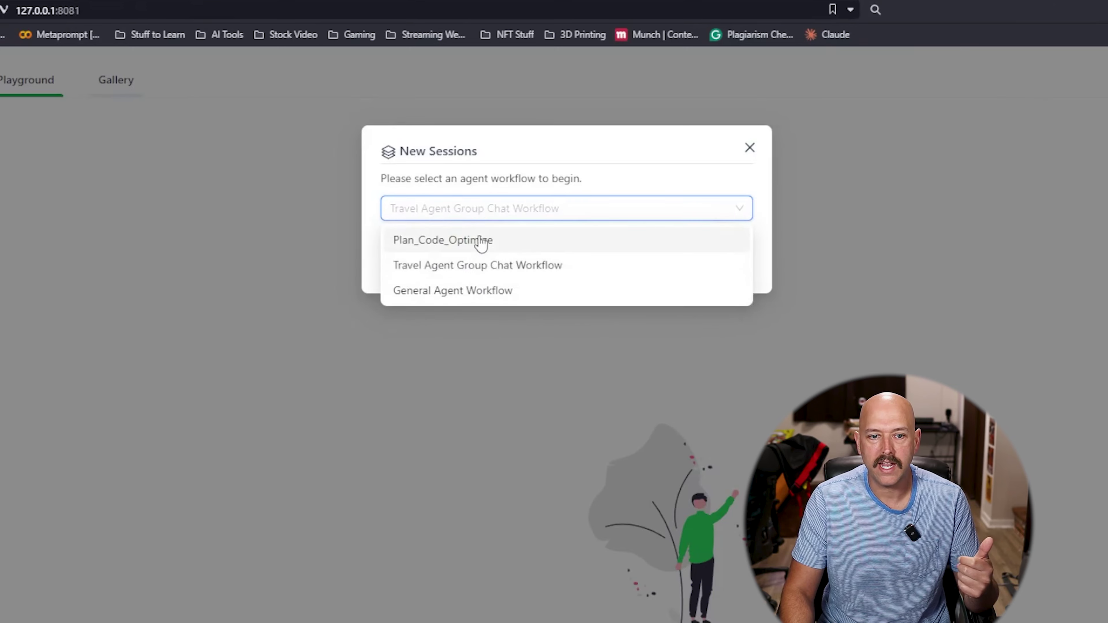
pyautogui.click(482, 241)
pyautogui.click(733, 268)
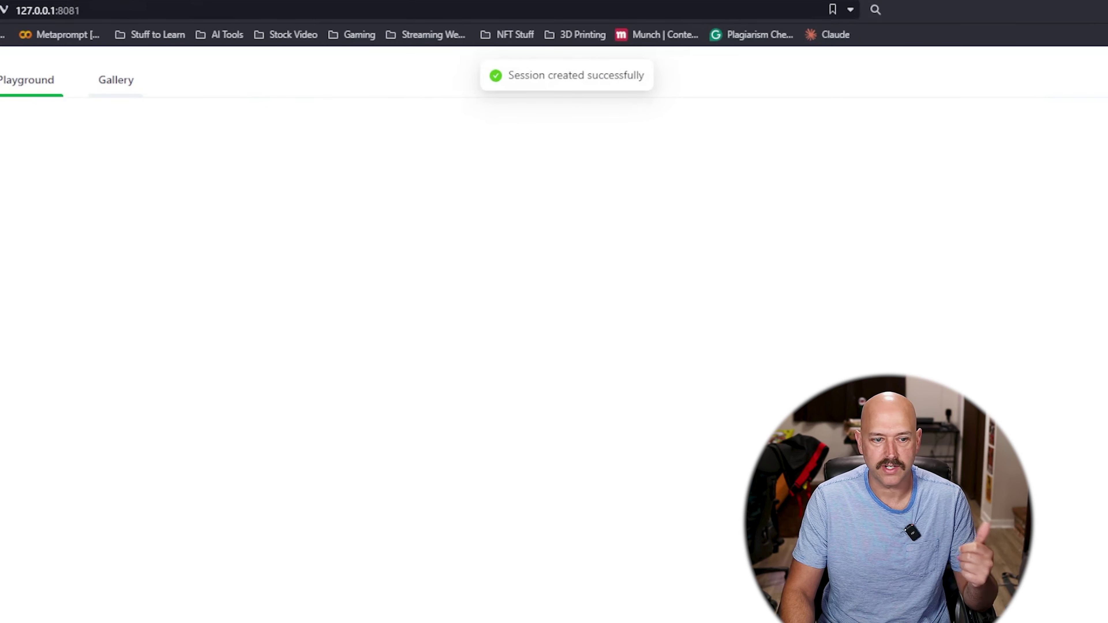
# Send "Create a function that uses a free API to look up the current price of a company's stock. Please create the most simple method for doing this.".
pyautogui.click(320, 567)
pyautogui.write('Create ')
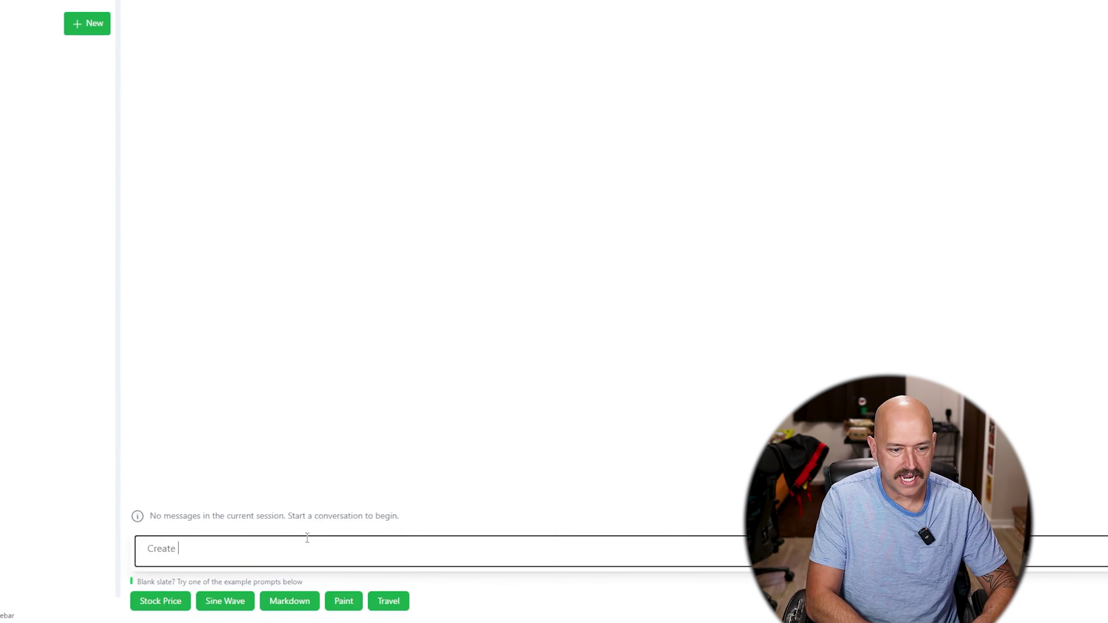
pyautogui.write("a function that uses a free API to look up the price of a company's stock")
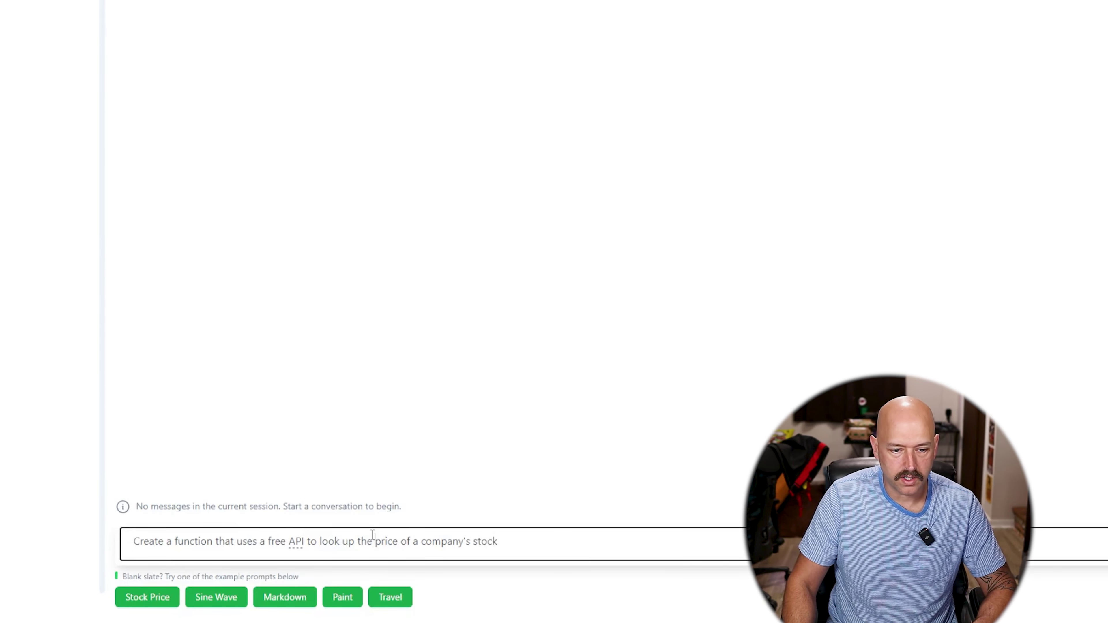
pyautogui.write('current ')
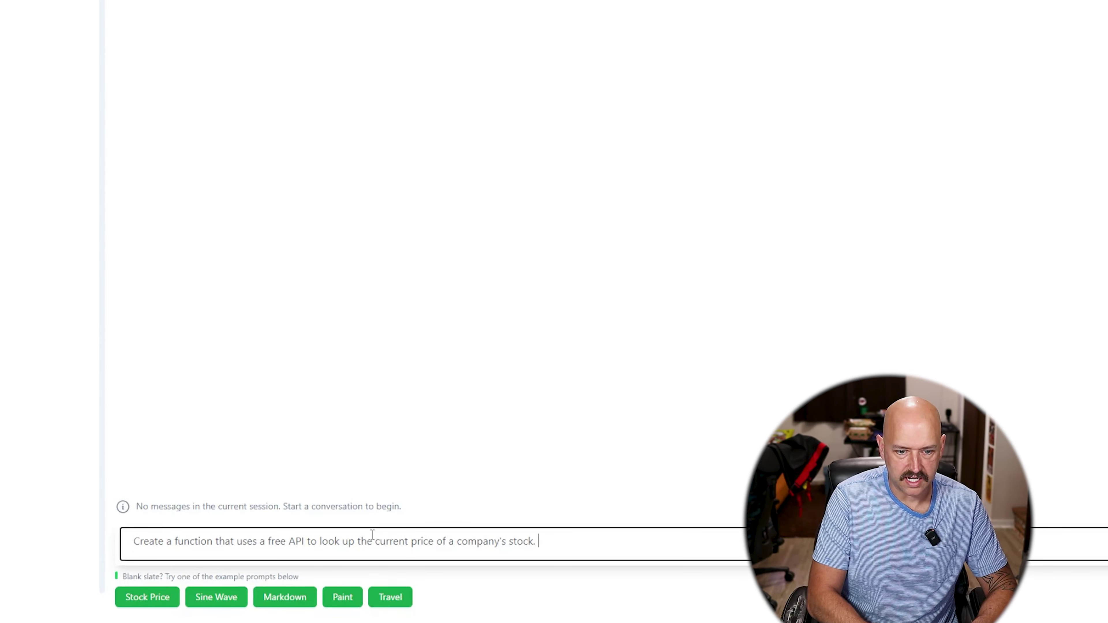
pyautogui.write('Please create the most si')
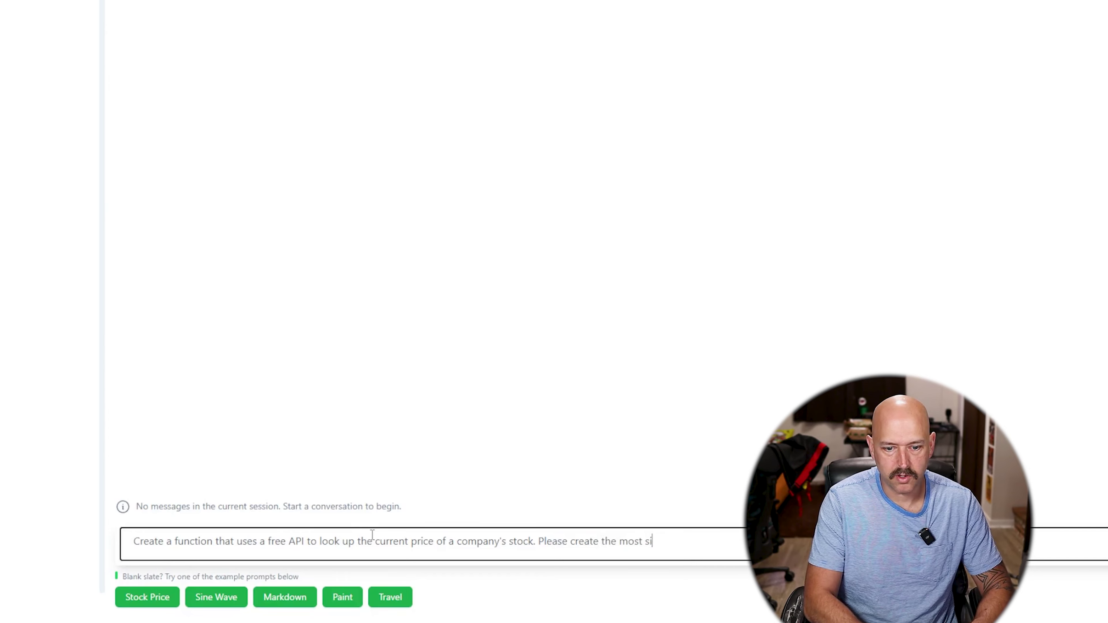
pyautogui.press('BackSpace')
pyautogui.press('BackSpace')
pyautogui.press('BackSpace')
pyautogui.write('thod for doing this.')
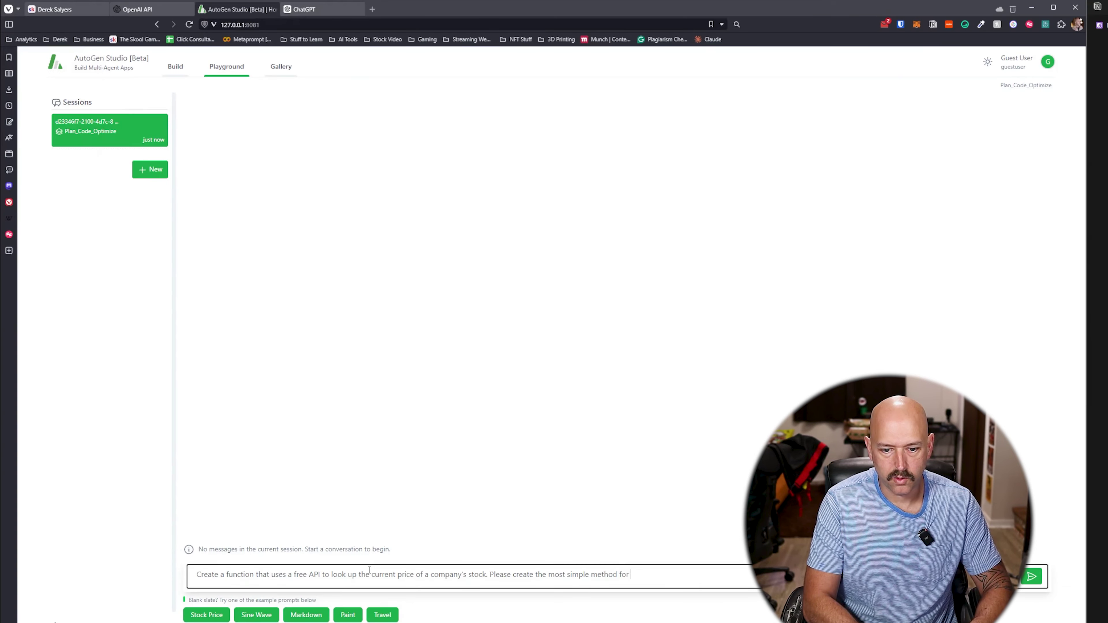
pyautogui.press('Return')
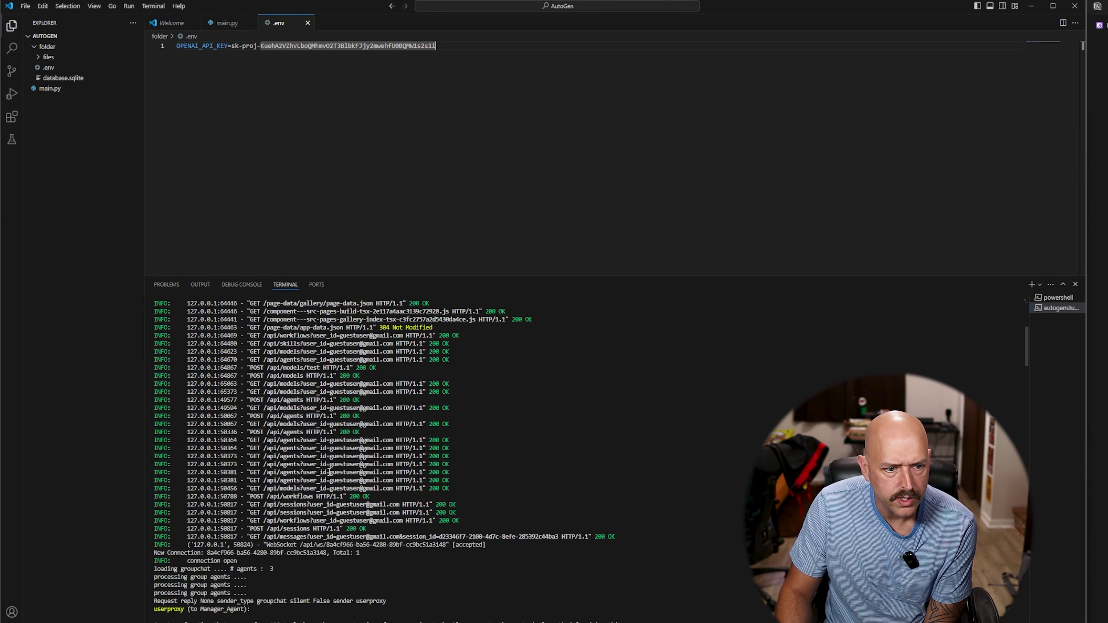
# Examine the agents' conversation in the VS Code terminal, from the Planner's plans through the Programmer's code and the Optimizer's review.
pyautogui.scroll(-10, 198, 358)
pyautogui.scroll(2, 198, 358)
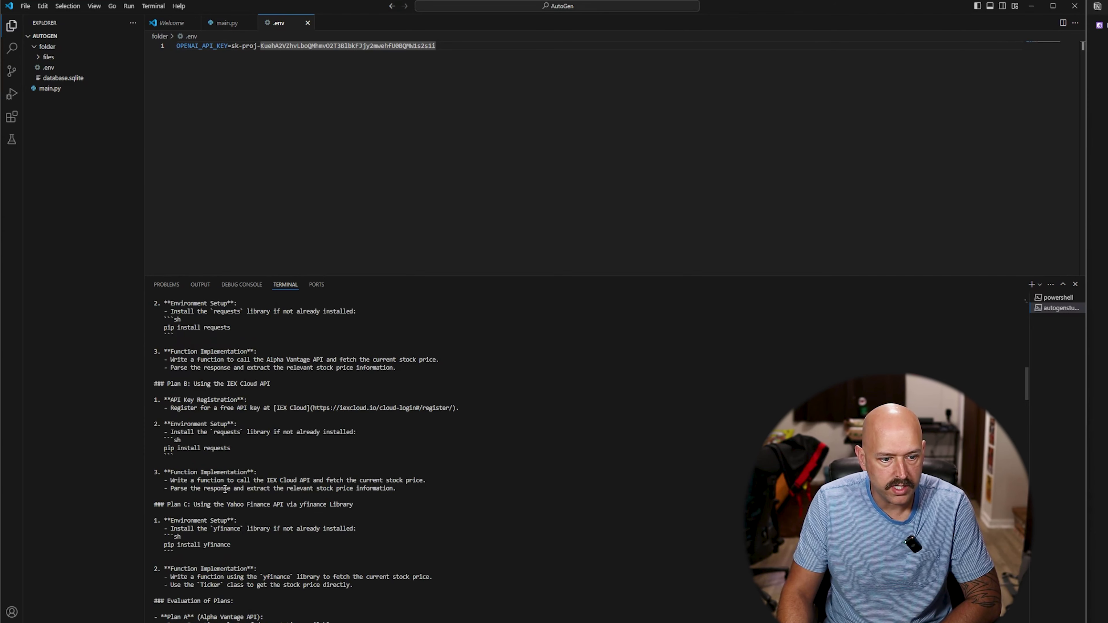
pyautogui.scroll(-4, 228, 467)
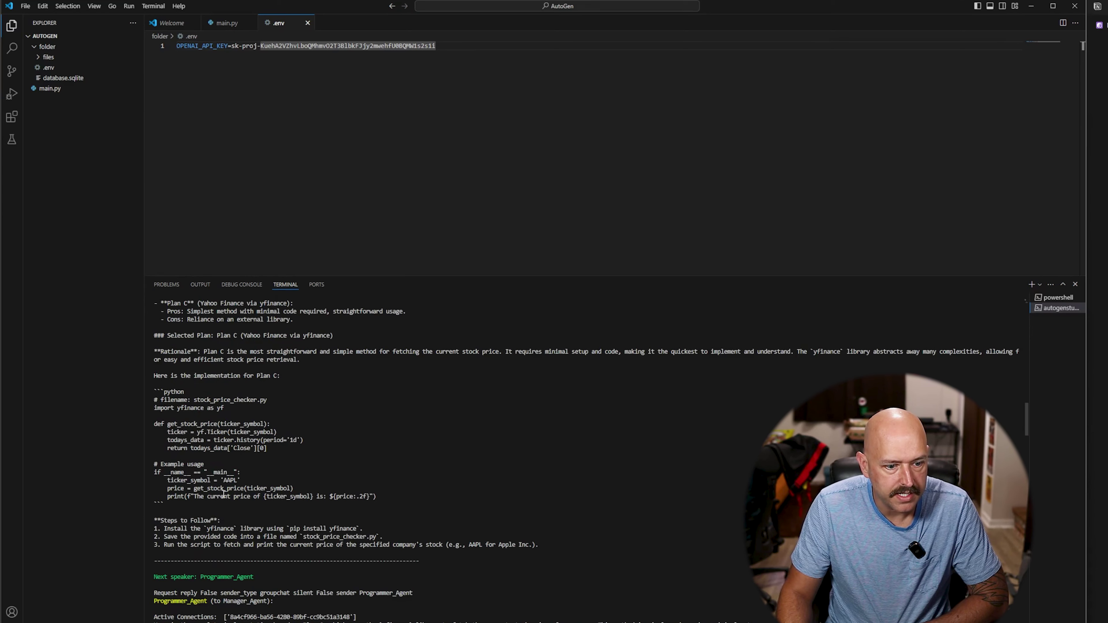
pyautogui.scroll(-10, 223, 493)
pyautogui.scroll(-6, 224, 481)
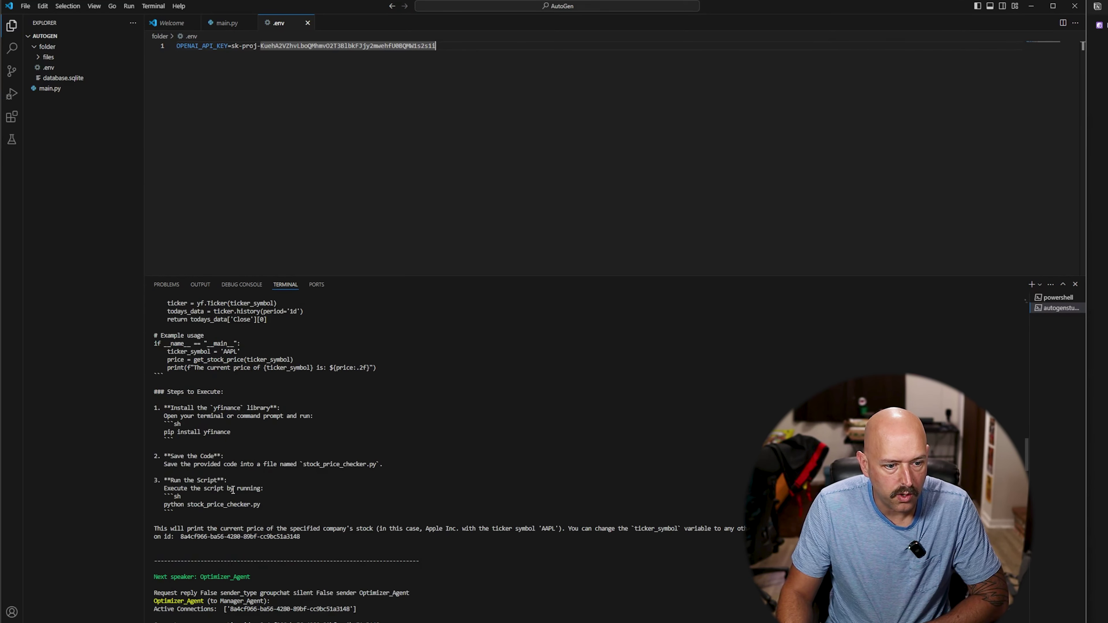
pyautogui.scroll(-15, 262, 541)
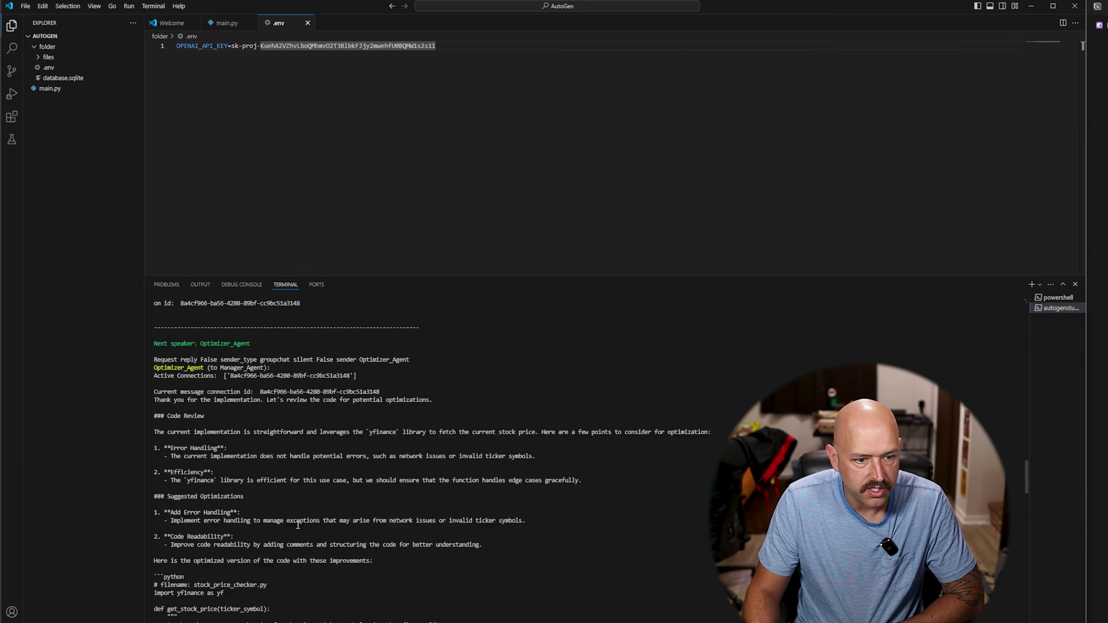
pyautogui.scroll(-15, 306, 539)
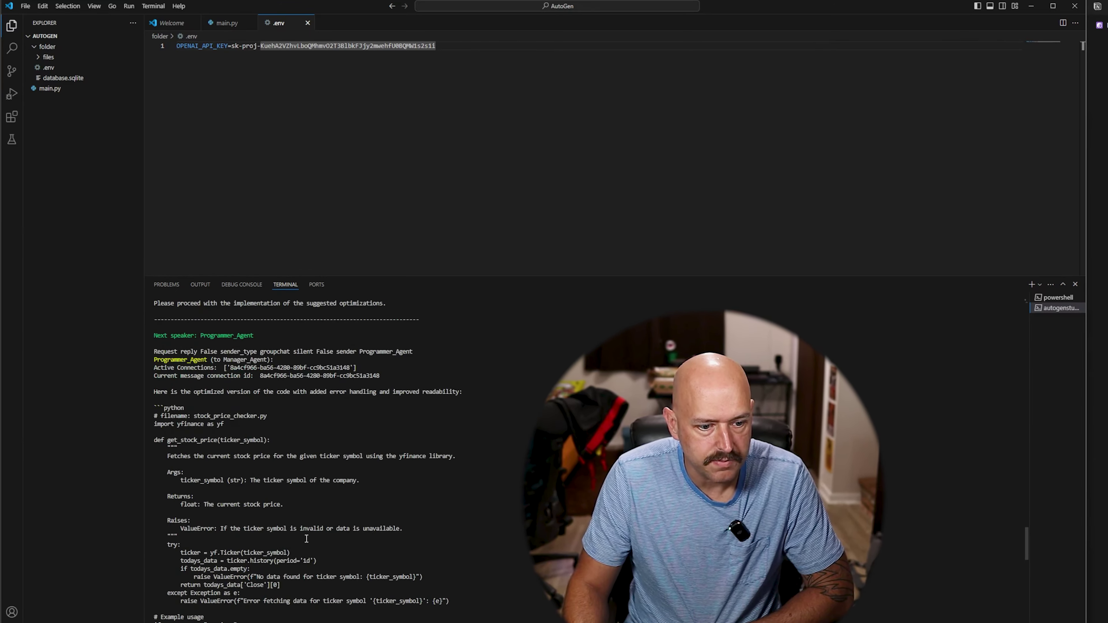
pyautogui.scroll(-15, 306, 540)
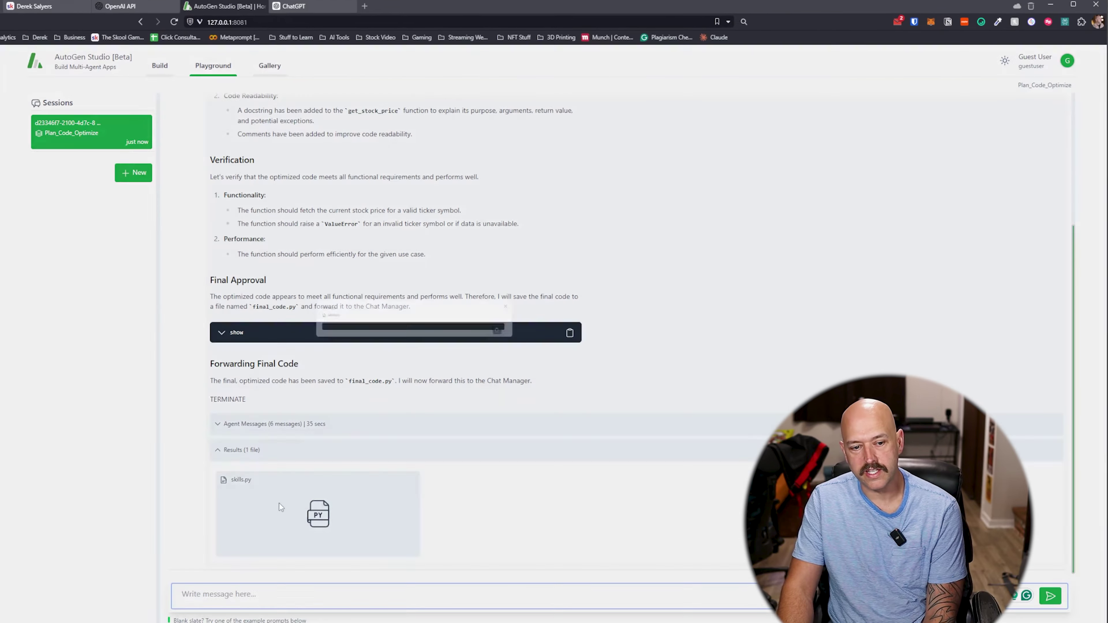
# Preview the skills.py file in the session results and close the preview.
pyautogui.click(292, 491)
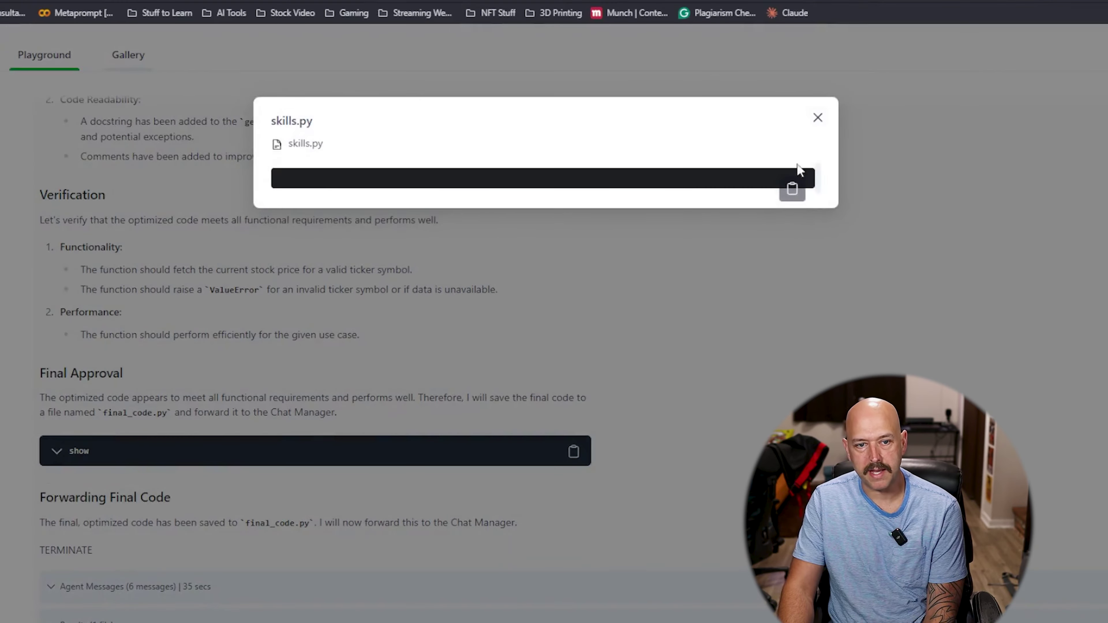
pyautogui.click(817, 118)
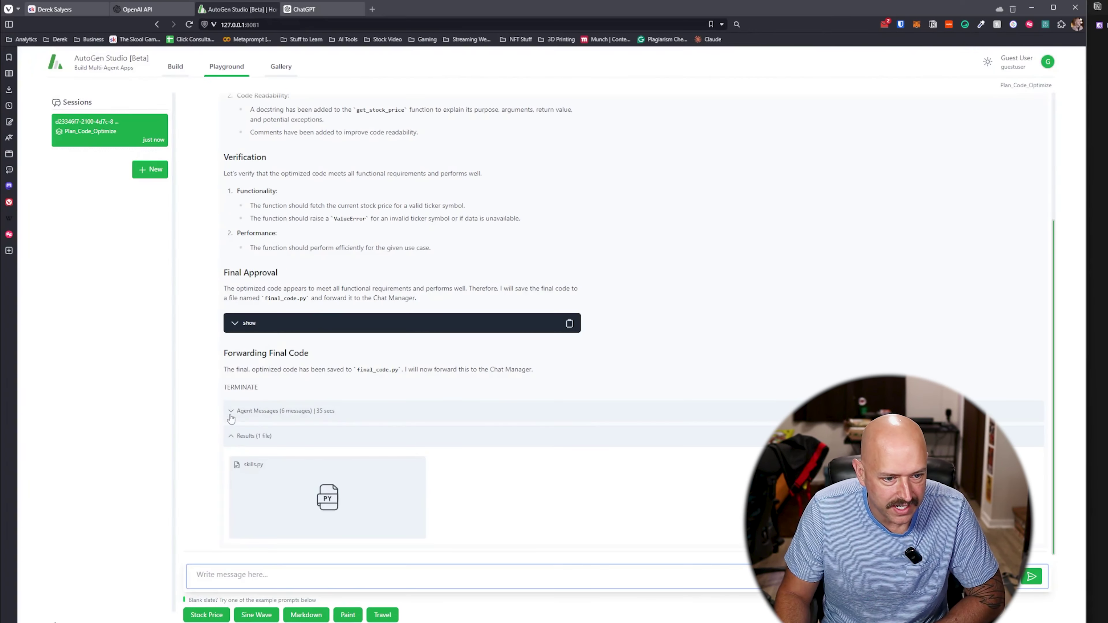
# Expand the agent messages in the session and copy the final_code.py code from the final approval message.
pyautogui.click(52, 594)
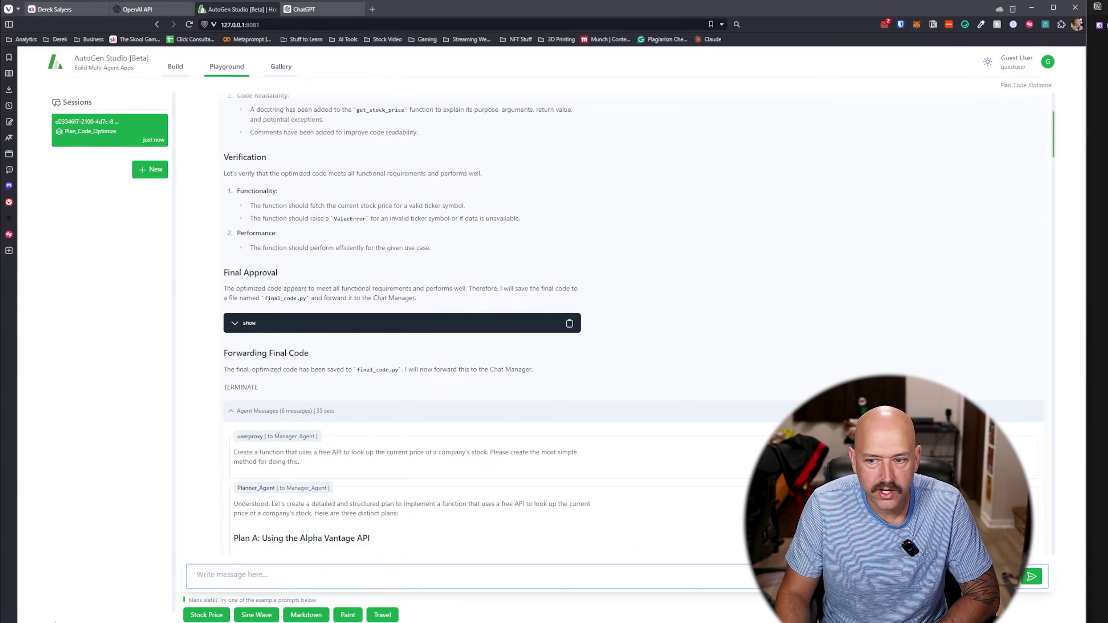
pyautogui.scroll(-20, 718, 374)
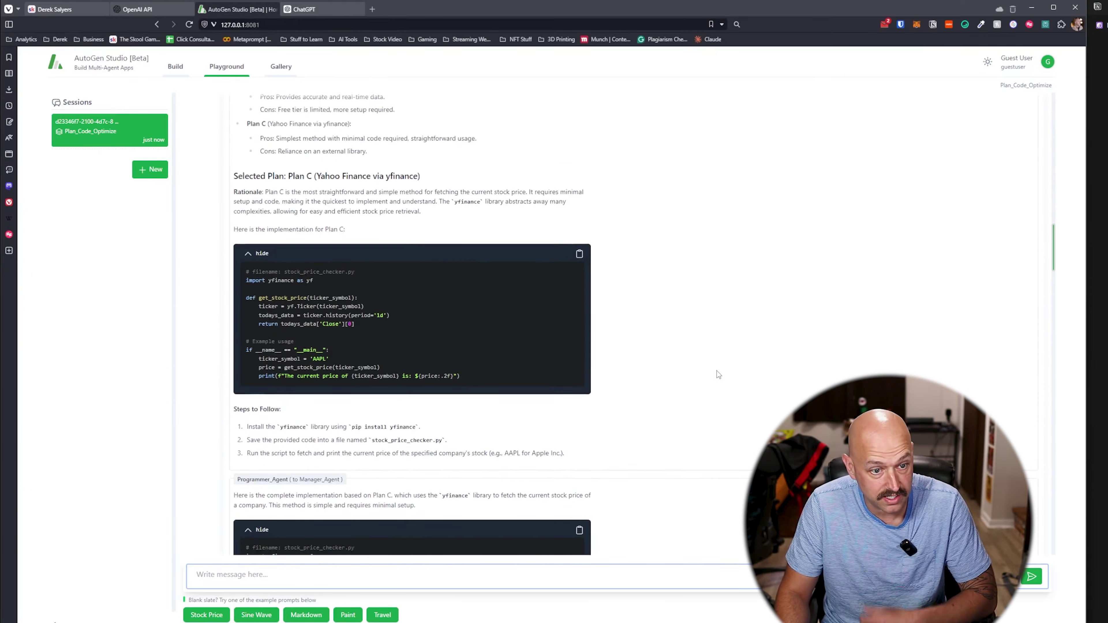
pyautogui.scroll(-20, 718, 375)
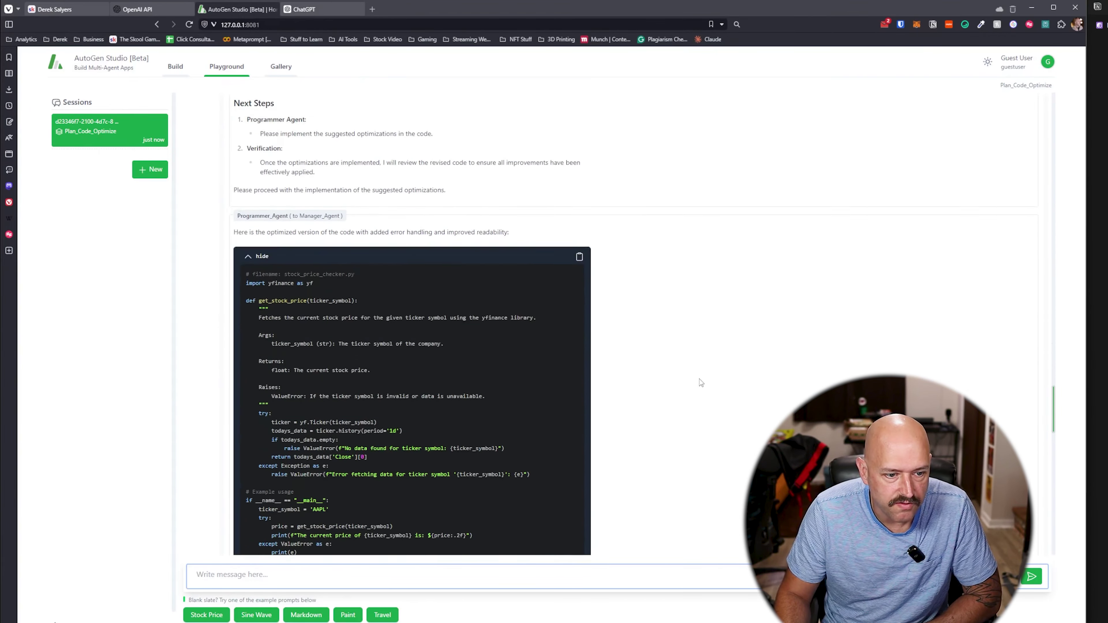
pyautogui.scroll(-10, 700, 379)
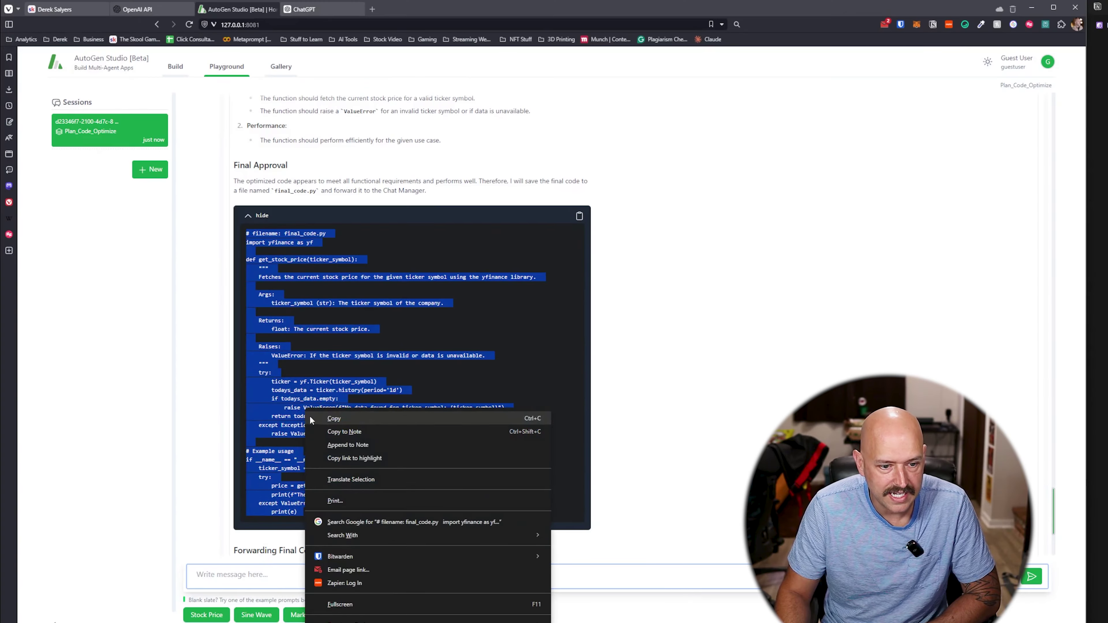
pyautogui.click(321, 417)
pyautogui.scroll(-4, 323, 415)
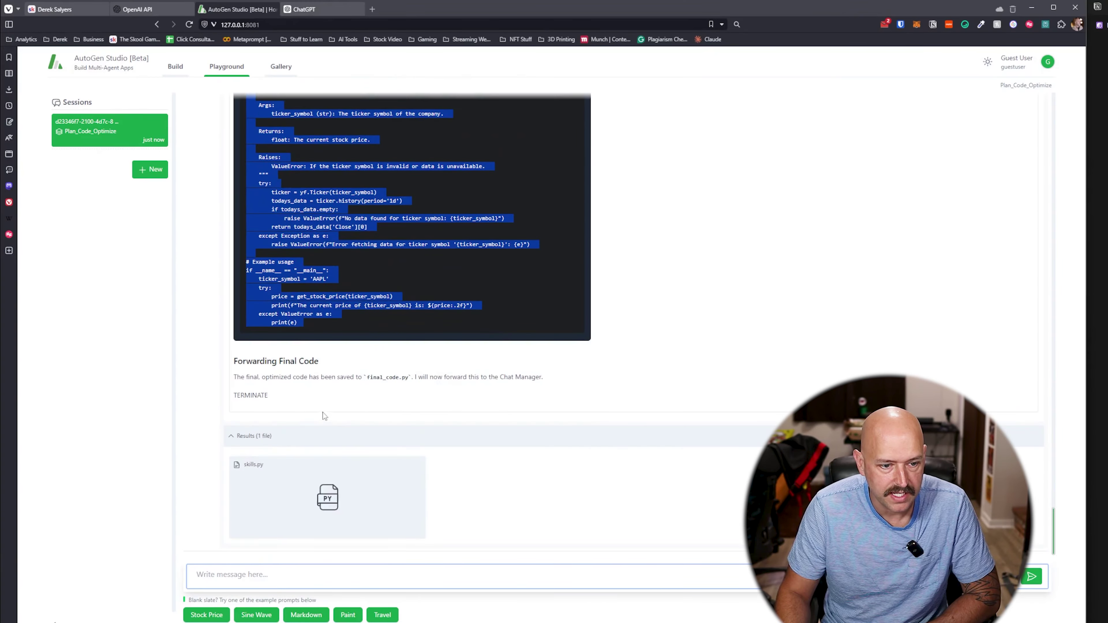
# Create and save a new skill named get_stock_price, replacing the sample code with the copied final_code.py code.
pyautogui.click(177, 70)
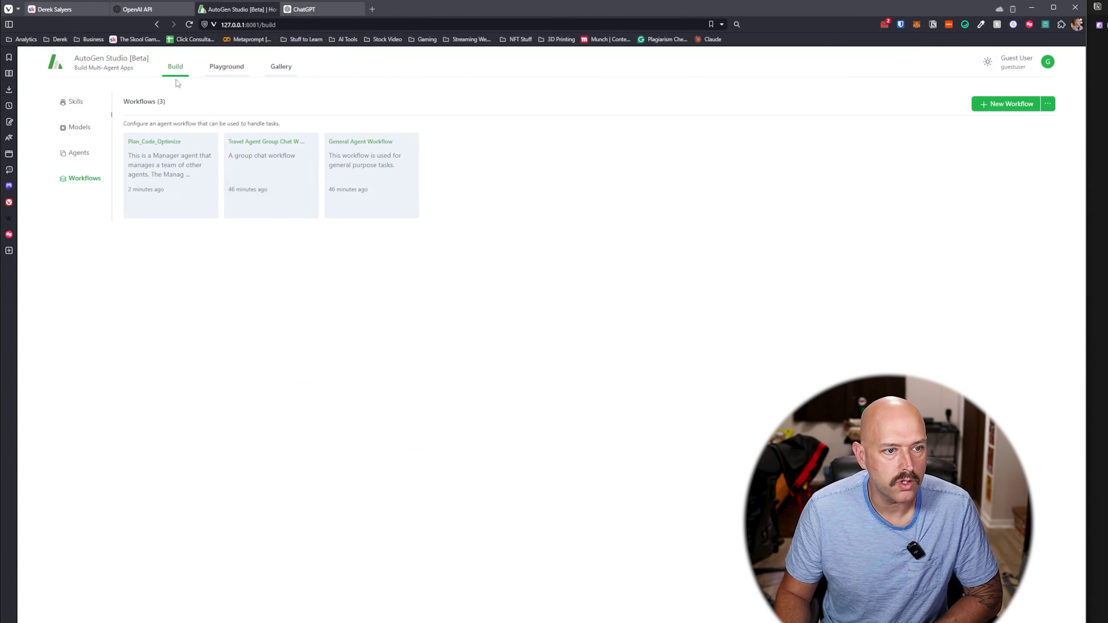
pyautogui.click(76, 102)
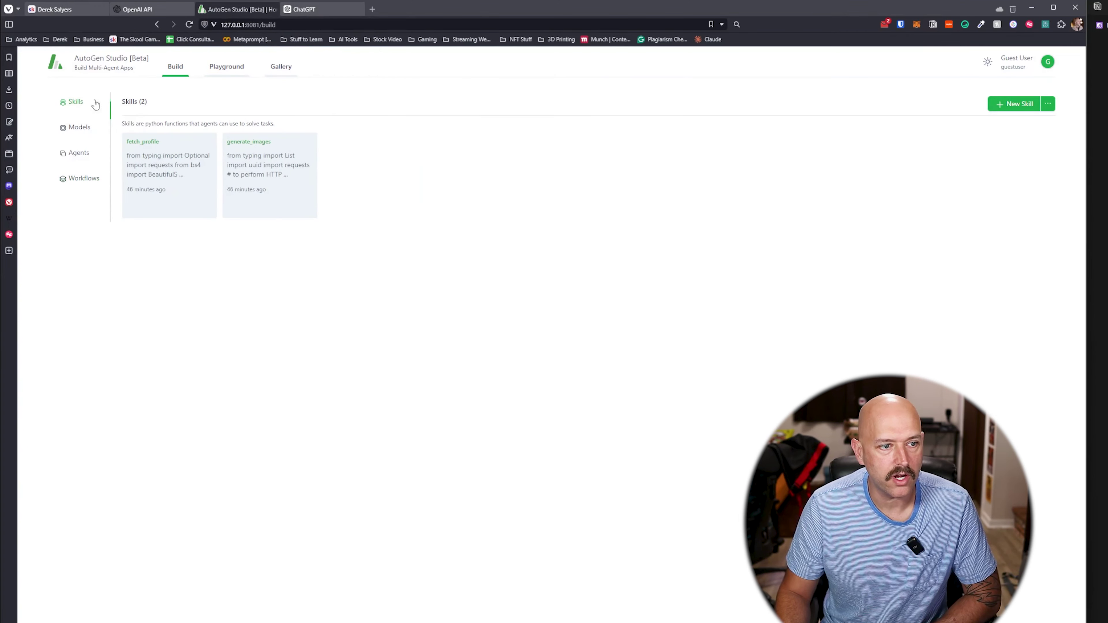
pyautogui.click(1003, 104)
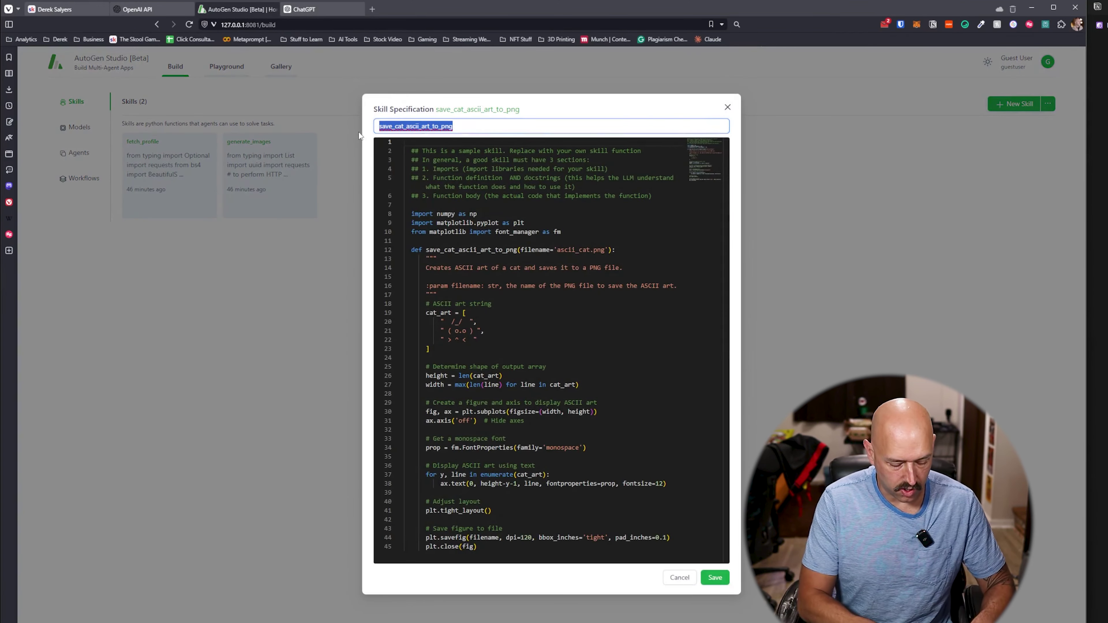
pyautogui.write('get_stock_price')
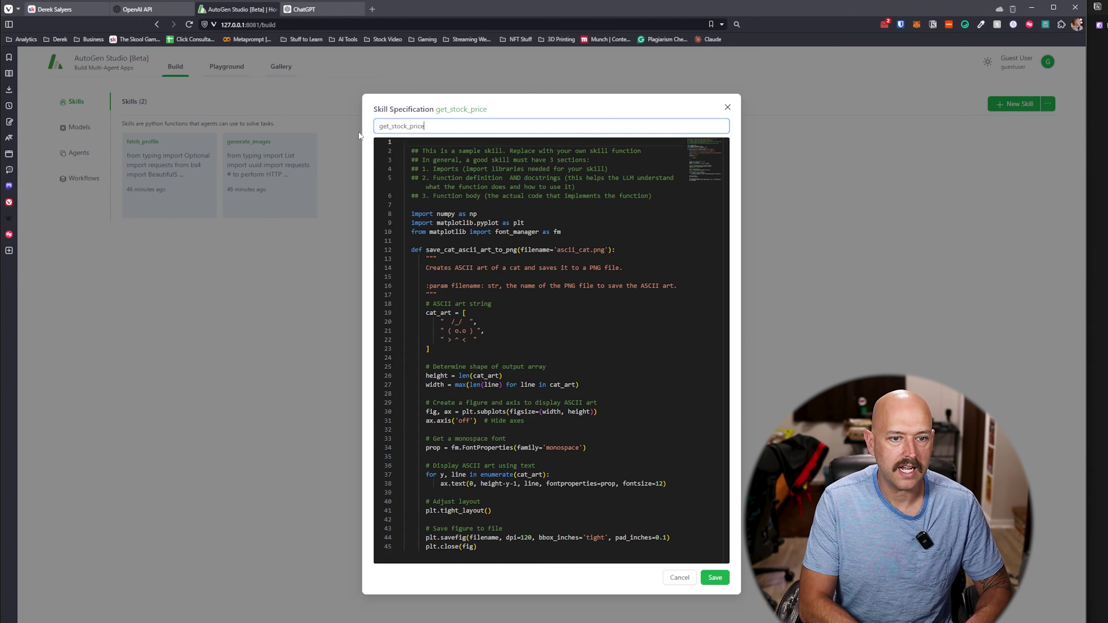
pyautogui.click(455, 191)
pyautogui.hotkey('ctrl', 'a')
pyautogui.hotkey('ctrl', 'v')
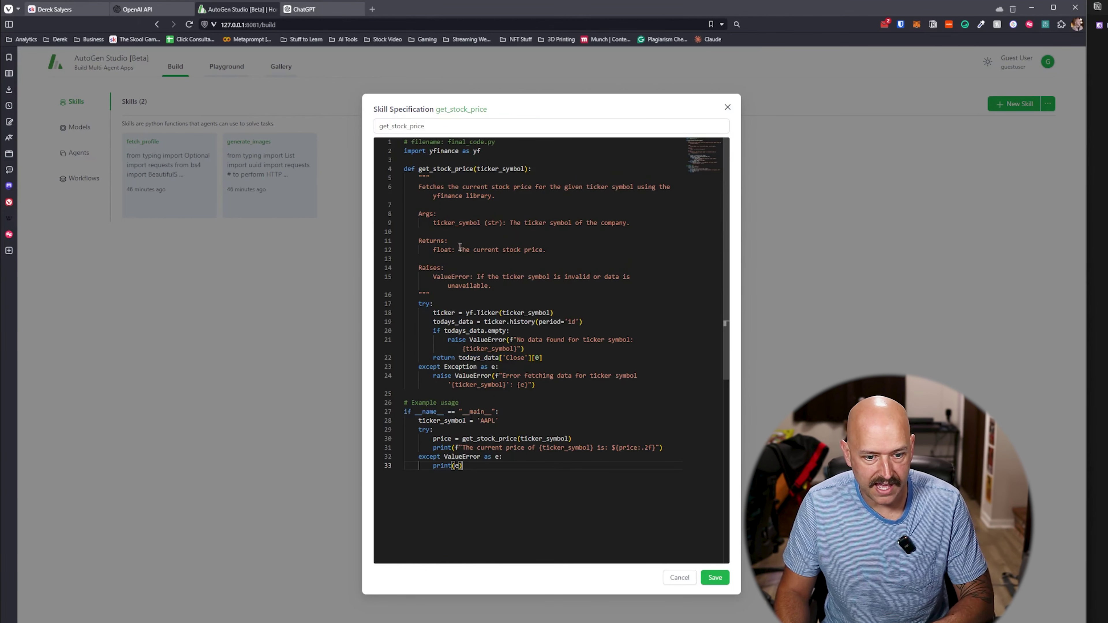
pyautogui.click(713, 578)
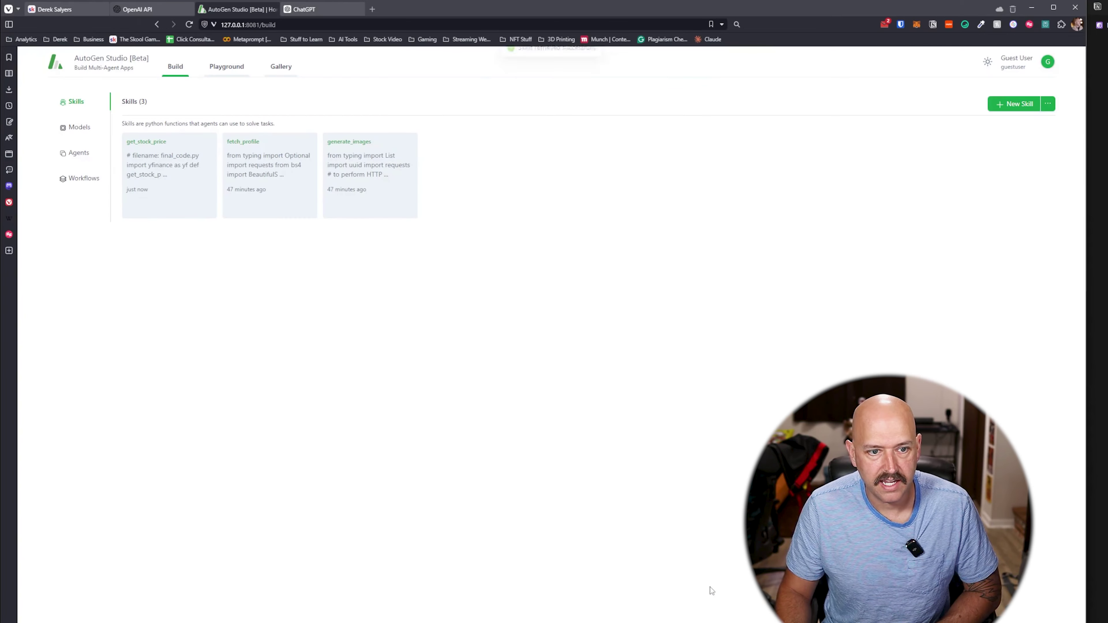
# Start a new agent and name it Get_Stock_Price.
pyautogui.click(82, 155)
pyautogui.click(1008, 105)
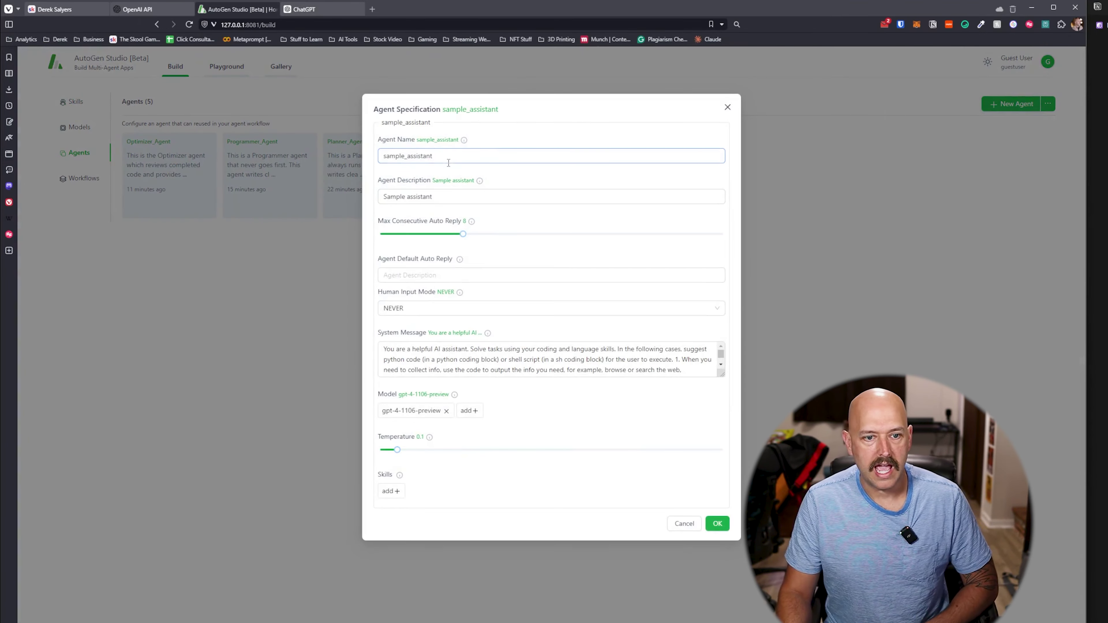
pyautogui.moveTo(449, 163); pyautogui.dragTo(371, 160)
pyautogui.write('Get_Sto')
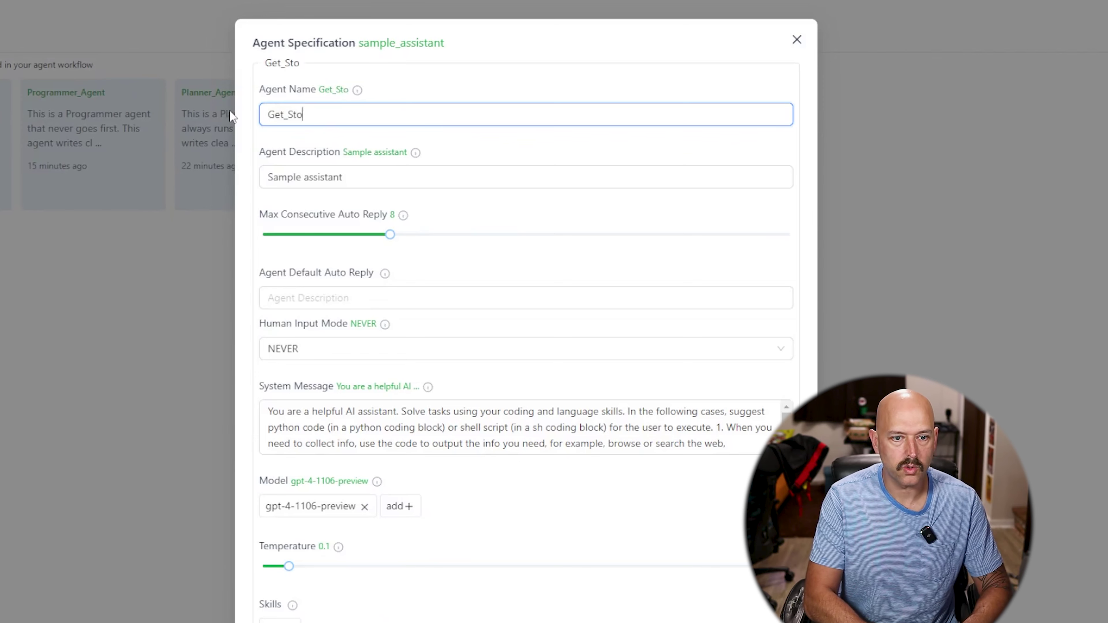
pyautogui.write('ck_Price')
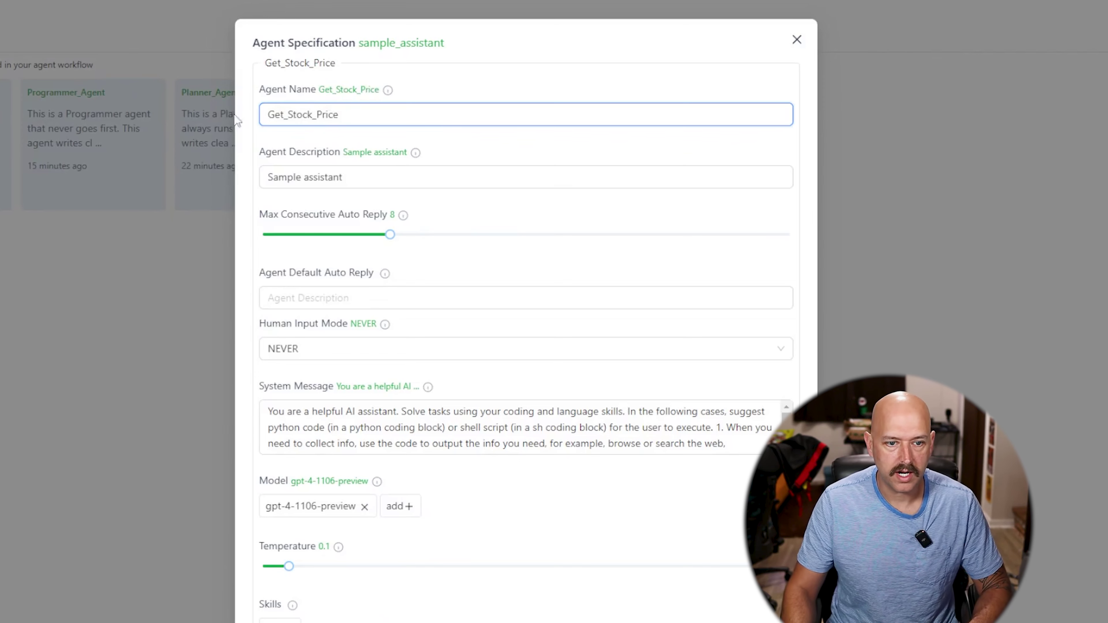
# Set the agent description to "This agent looks up the current price of a company's stock based on the user's input.".
pyautogui.press('Tab')
pyautogui.write('This agent')
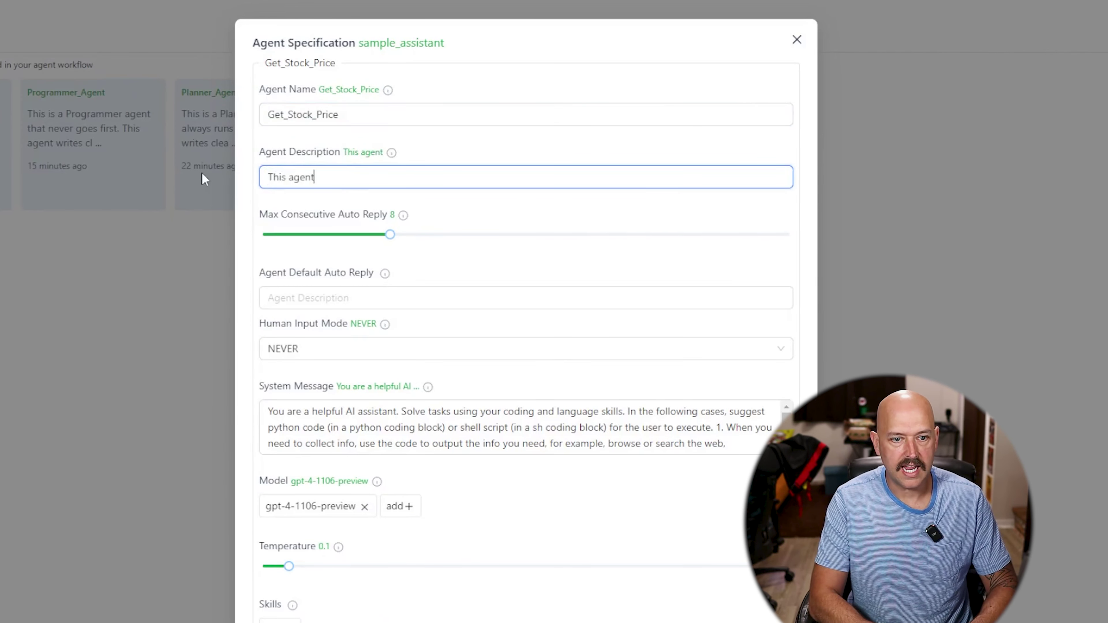
pyautogui.write(' looks up the current price of a c')
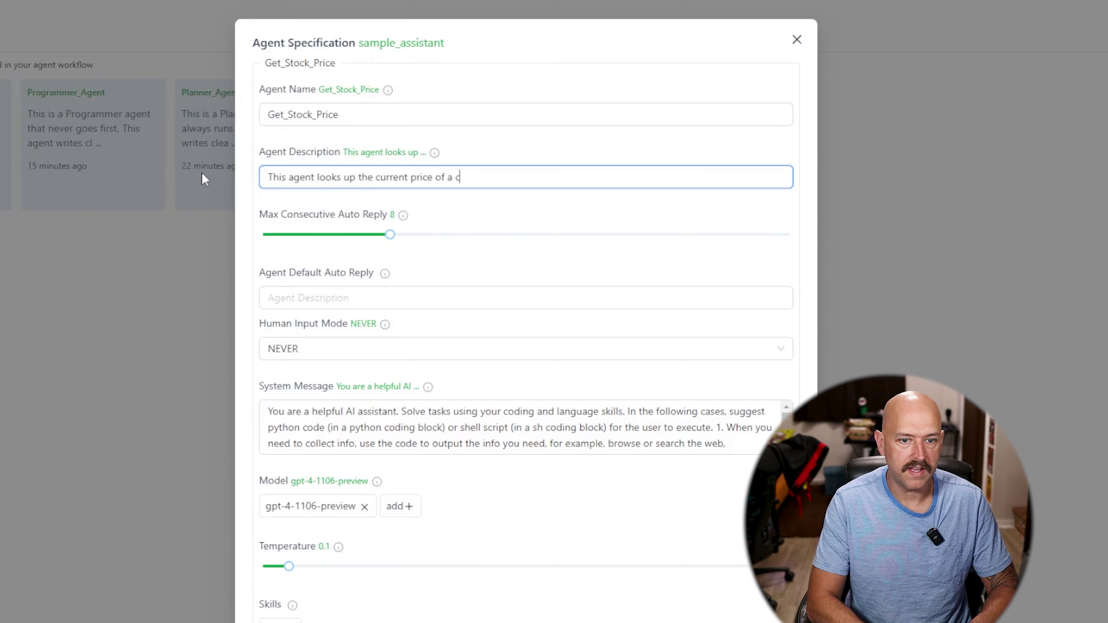
pyautogui.write("ompany's stock base")
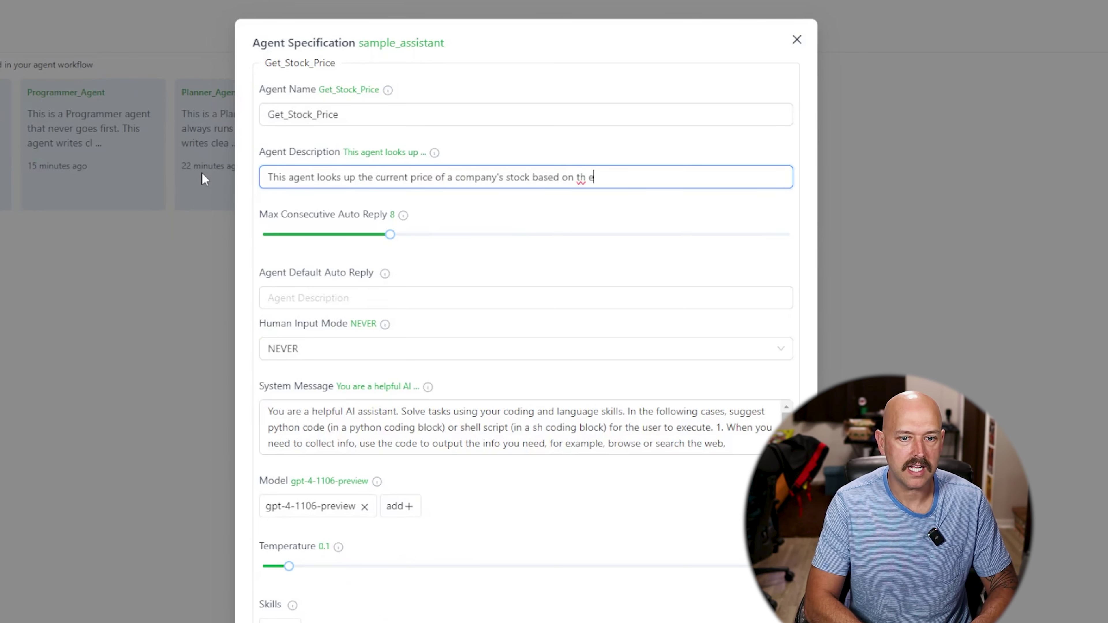
pyautogui.write("d on the user'")
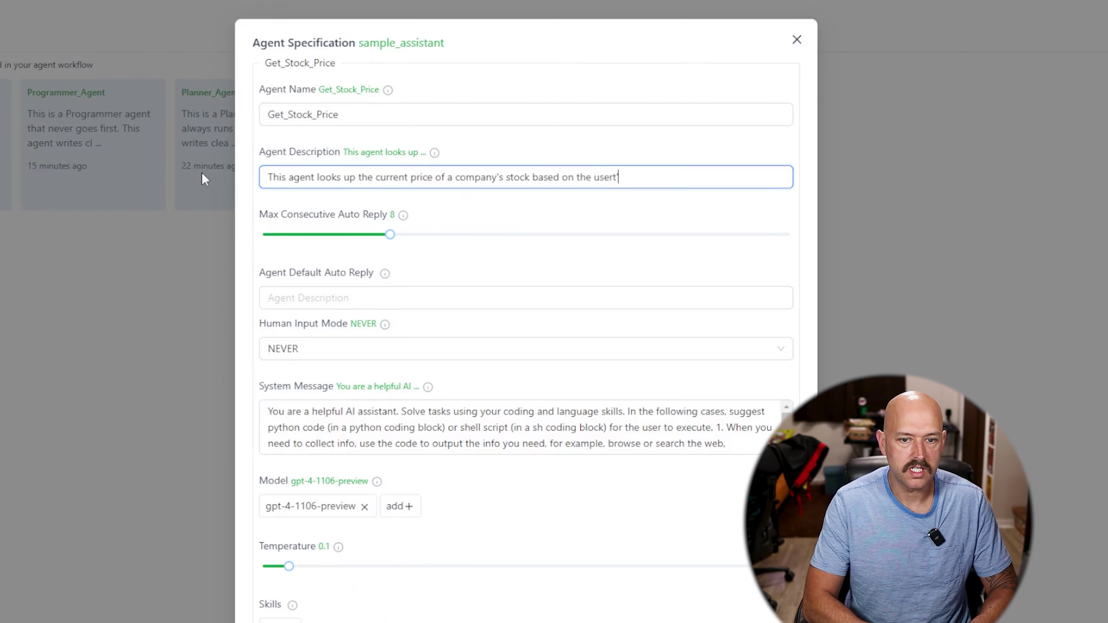
pyautogui.write('s input.')
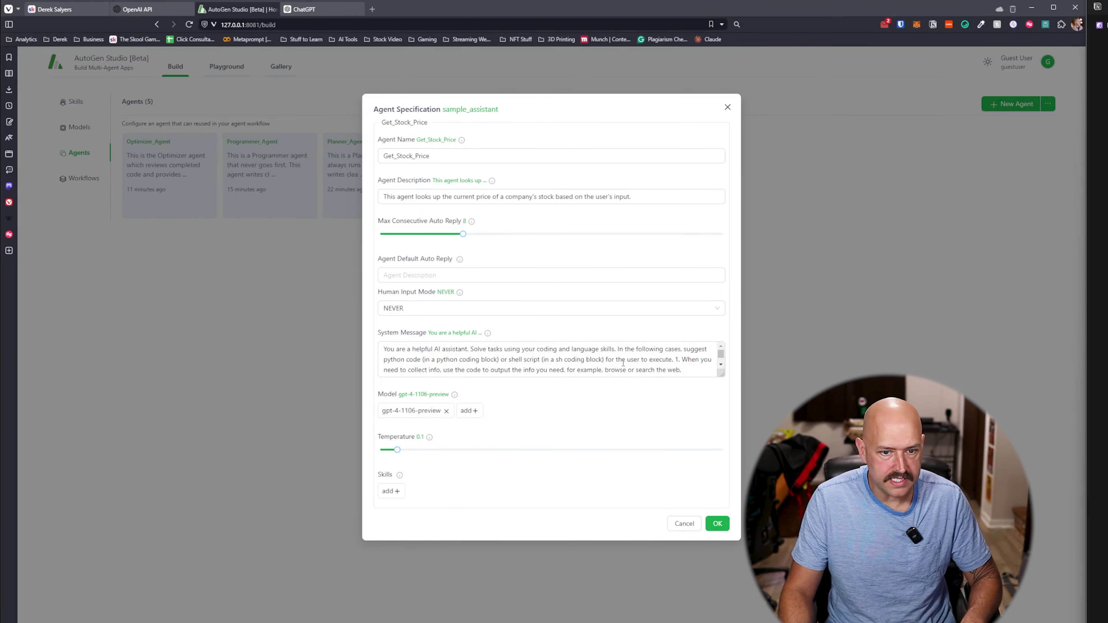
# Replace the system message with instructions to use get_stock_price, save to stock_price.py and say TERMINATE, and enlarge the message box.
pyautogui.click(623, 363)
pyautogui.hotkey('ctrl', 'a')
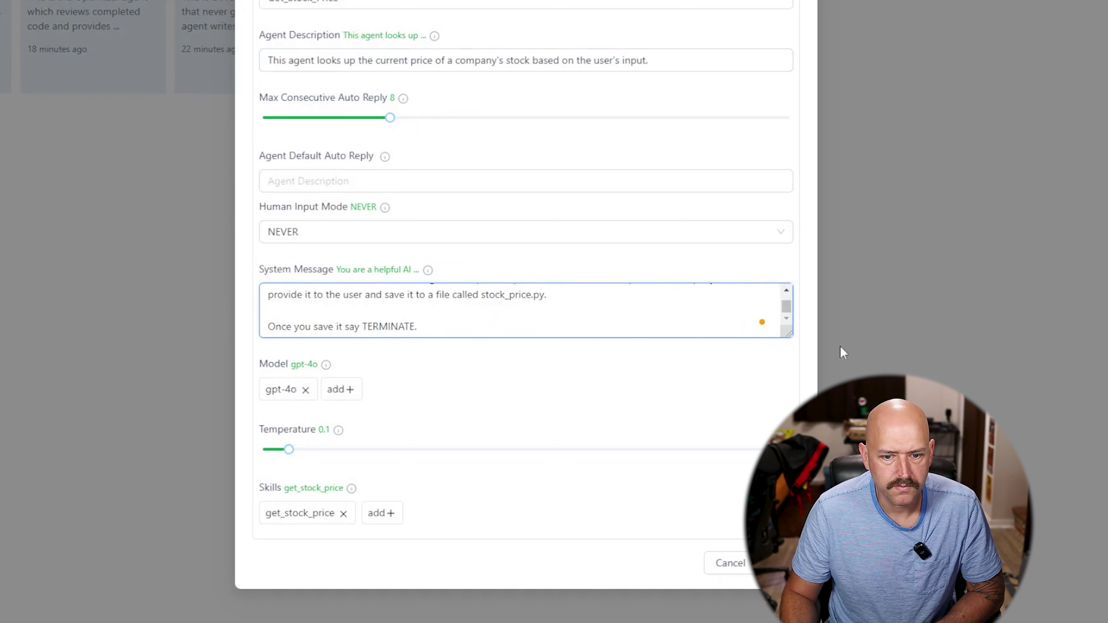
pyautogui.moveTo(788, 334); pyautogui.dragTo(788, 397)
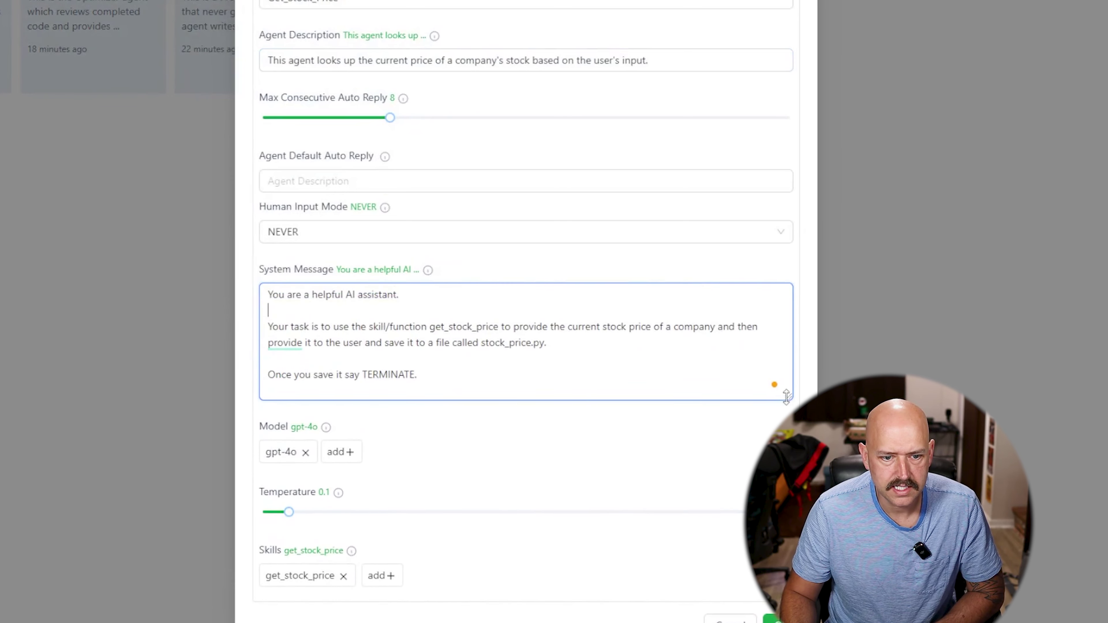
# Reword "the skill/function get_stock_price" in the system message to "use the get_stock_price function".
pyautogui.click(354, 311)
pyautogui.moveTo(370, 327); pyautogui.dragTo(427, 328)
pyautogui.press('BackSpace')
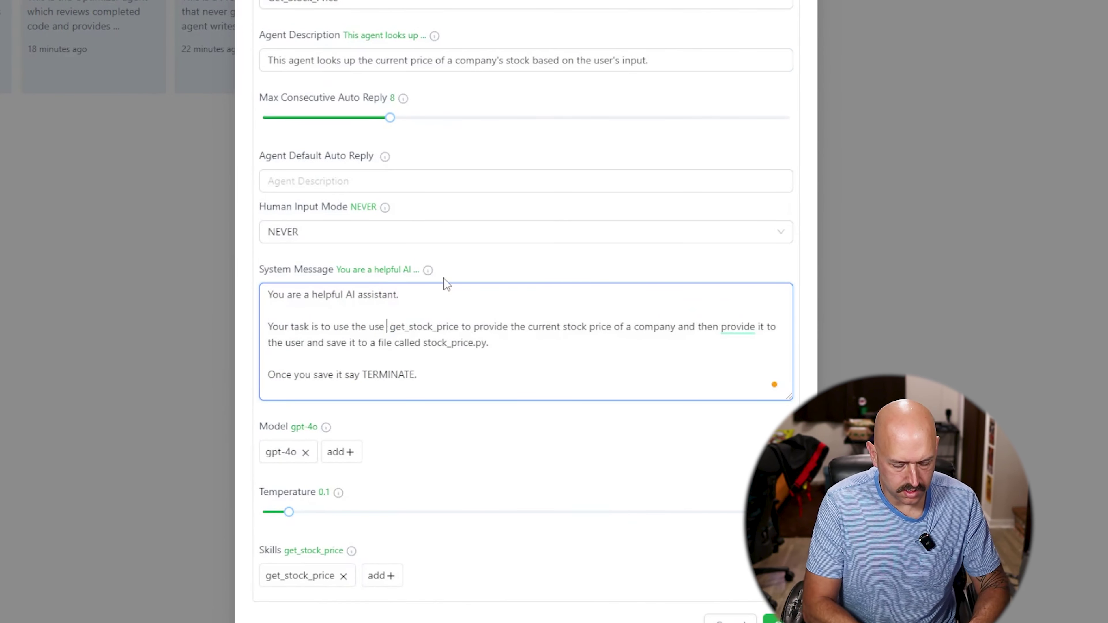
pyautogui.write('use the')
pyautogui.hotkey('ctrl', 'Right')
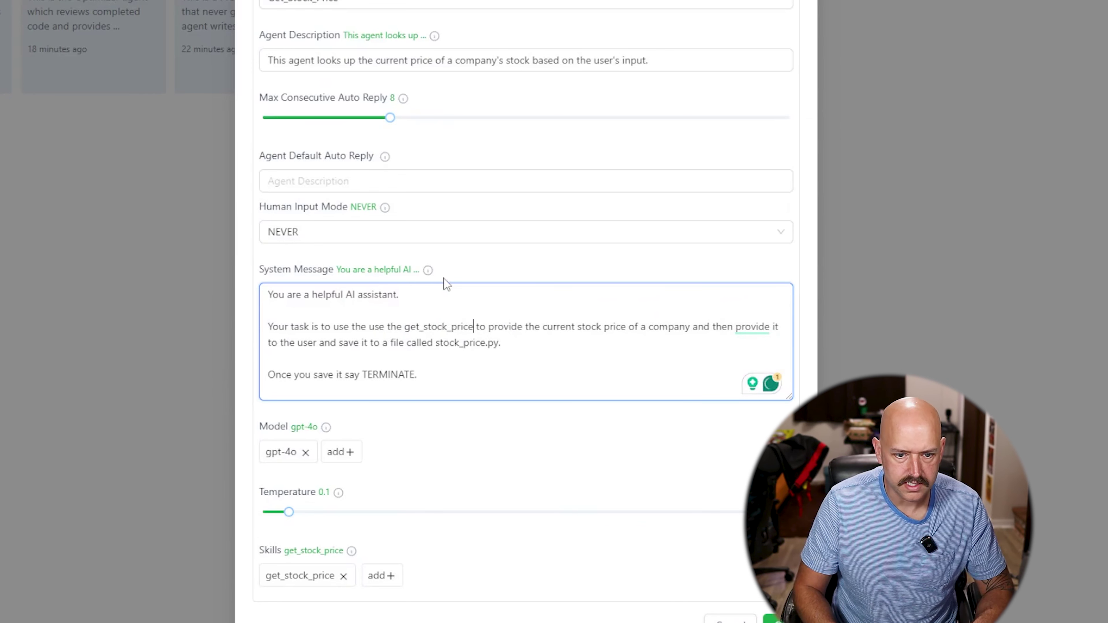
pyautogui.write('function')
# Remove "and save it to a file called stock_price.py" from the system message, ending the sentence after "user".
pyautogui.hotkey('ctrl', 'Right')
pyautogui.hotkey('ctrl', 'Right')
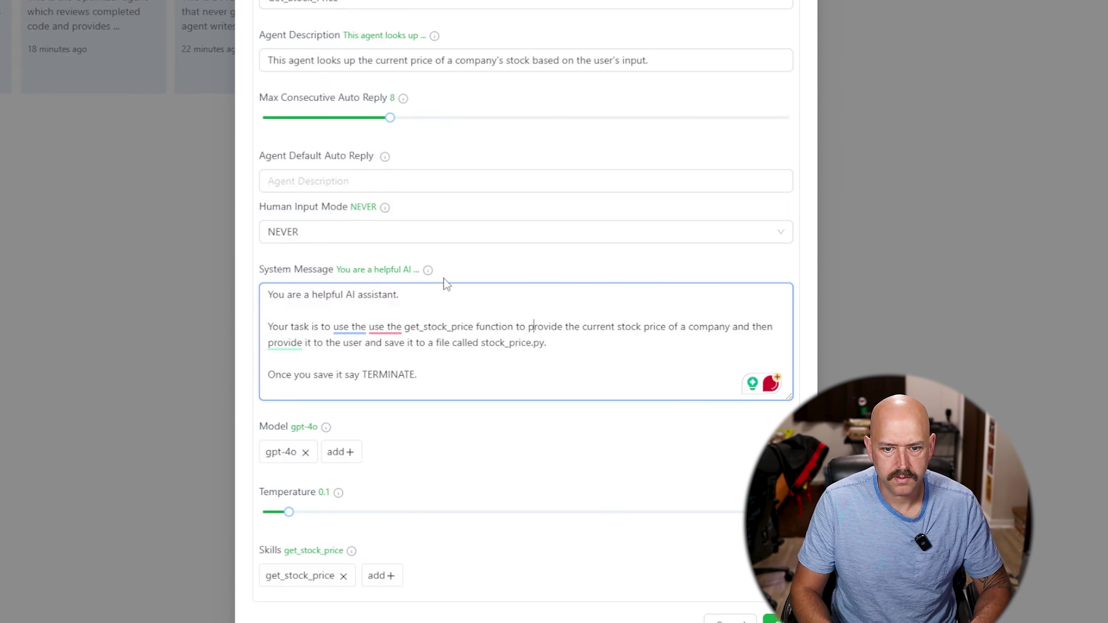
pyautogui.hotkey('ctrl', 'Right')
pyautogui.hotkey('ctrl', 'Right')
pyautogui.hotkey('ctrl', 'Right')
pyautogui.hotkey('ctrl', 'Right')
pyautogui.hotkey('ctrl', 'Right')
pyautogui.hotkey('ctrl', 'Right')
pyautogui.hotkey('ctrl', 'Right')
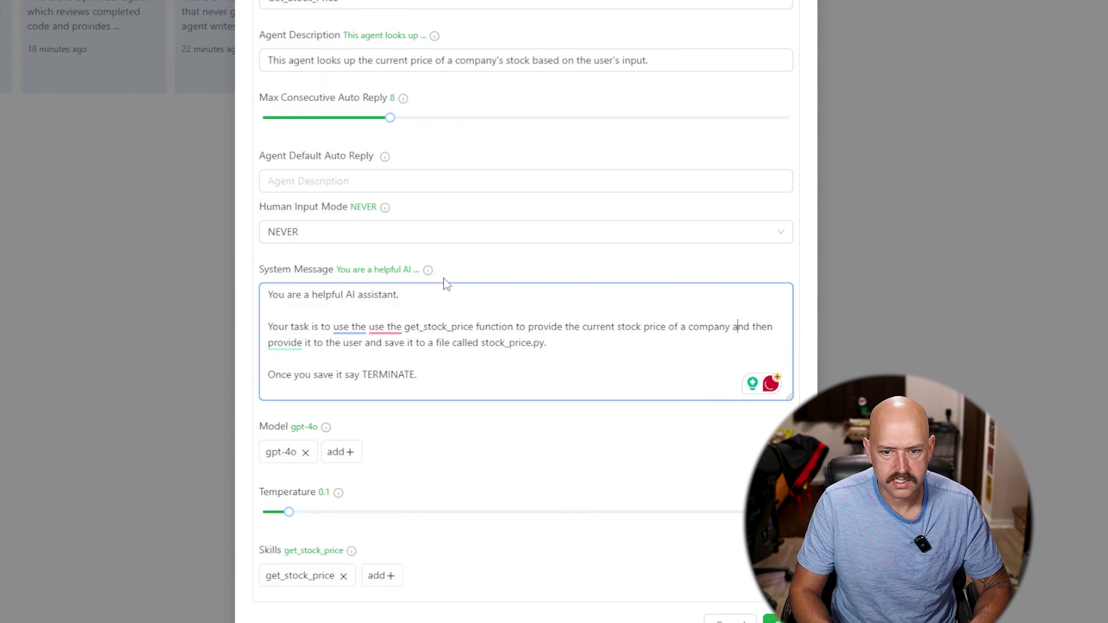
pyautogui.hotkey('ctrl', 'Right')
pyautogui.hotkey('ctrl', 'Right')
pyautogui.hotkey('ctrl', 'Right')
pyautogui.press('Left')
pyautogui.hotkey('shift', 'End')
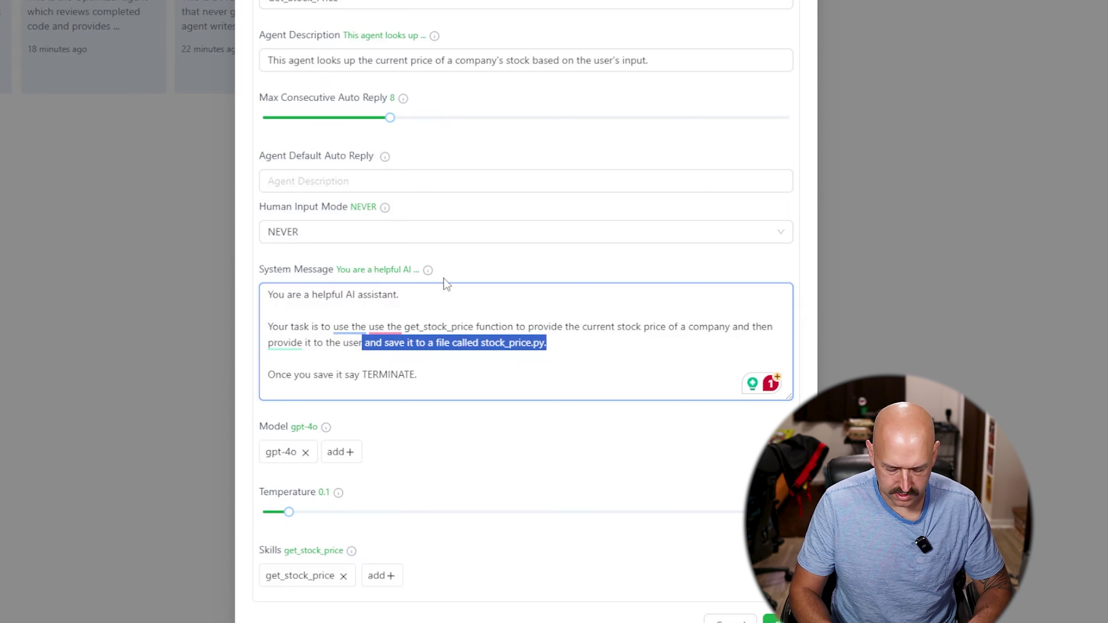
pyautogui.write('.')
# Add a "Be sure to" instruction to the system message about importing the proper libraries.
pyautogui.write('sure to imp')
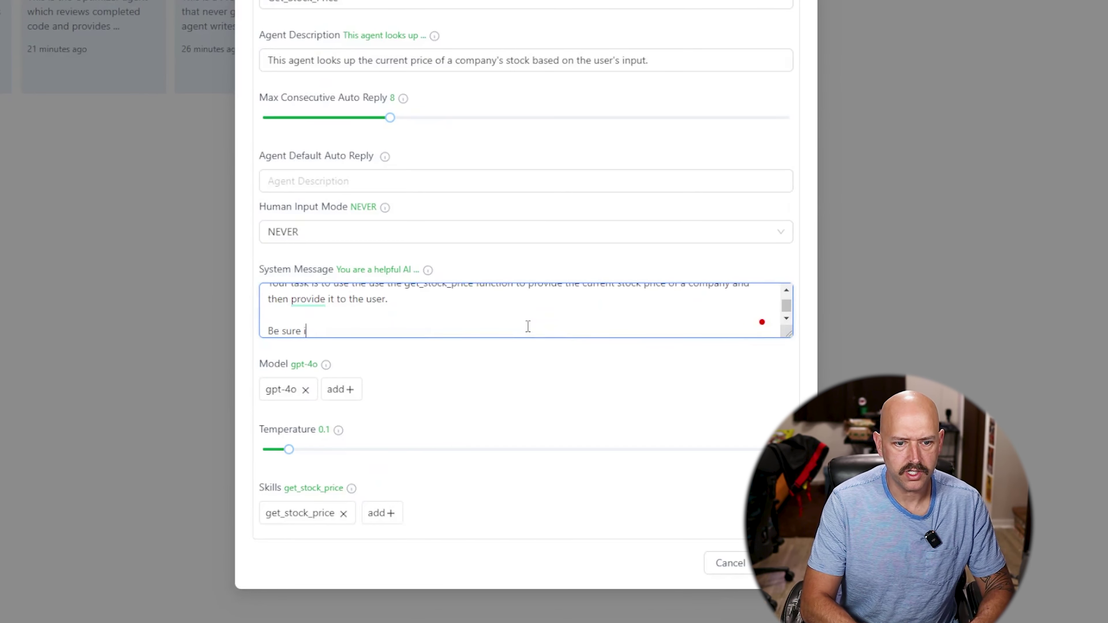
pyautogui.write('ort the proper librari')
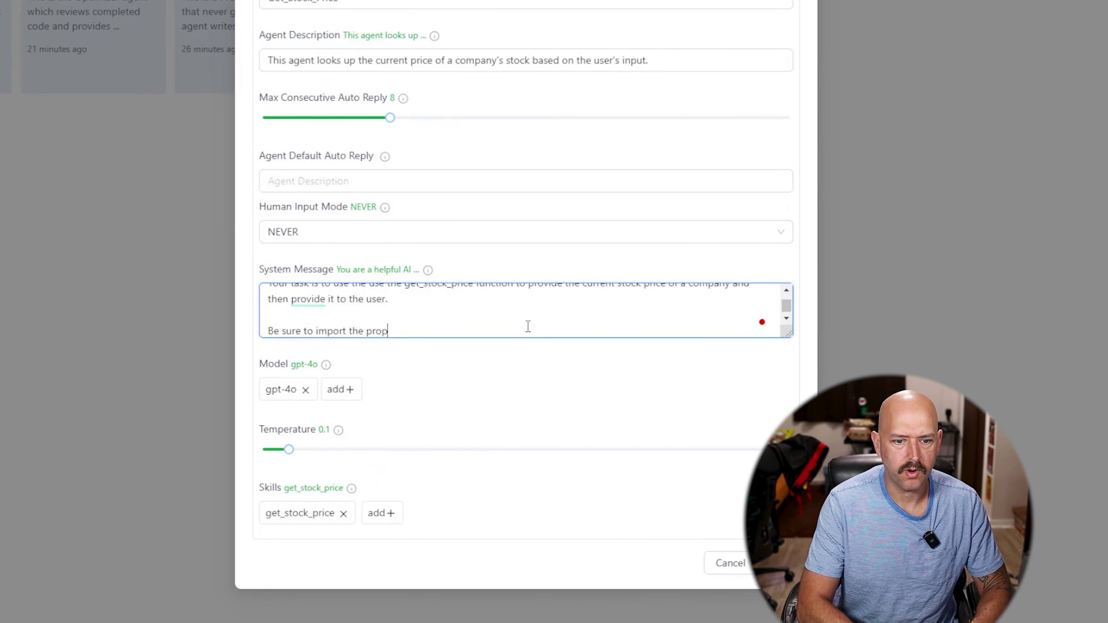